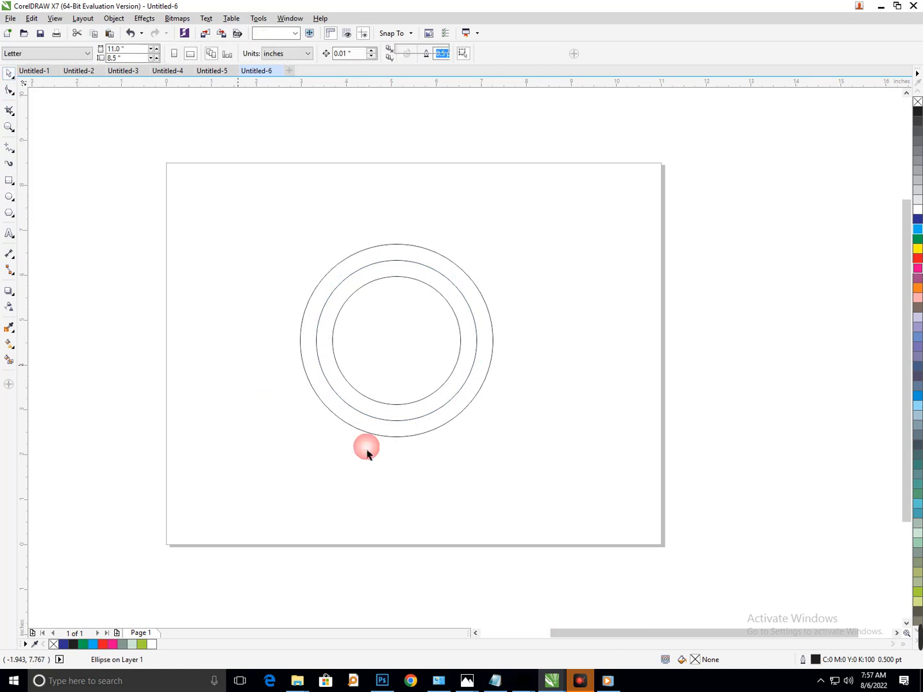
# - Fill the outermost circle dark blue and the middle circle green
pyautogui.click(379, 437)
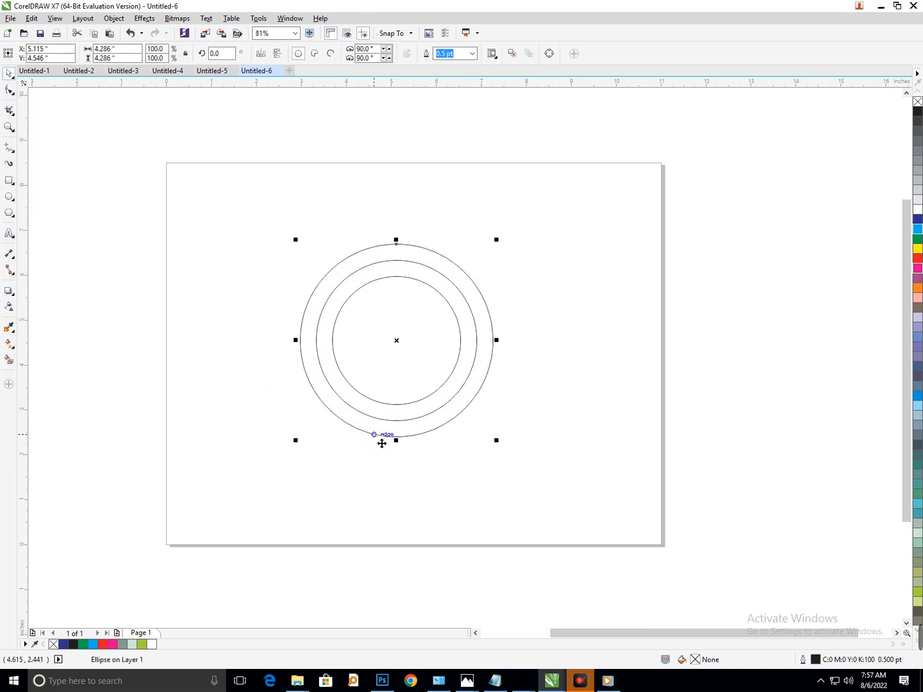
pyautogui.click(918, 218)
pyautogui.click(641, 315)
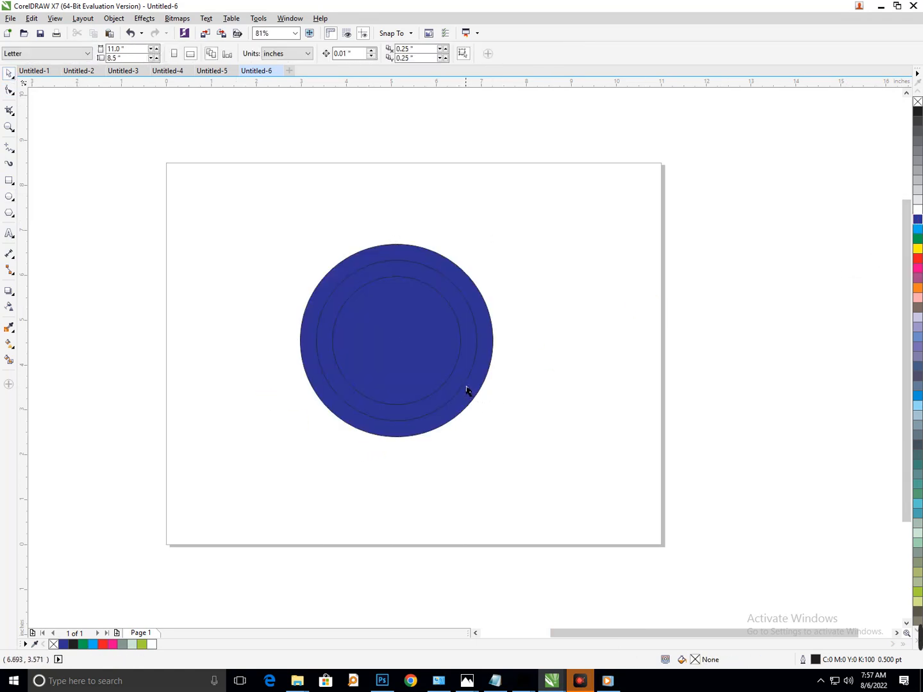
pyautogui.click(466, 382)
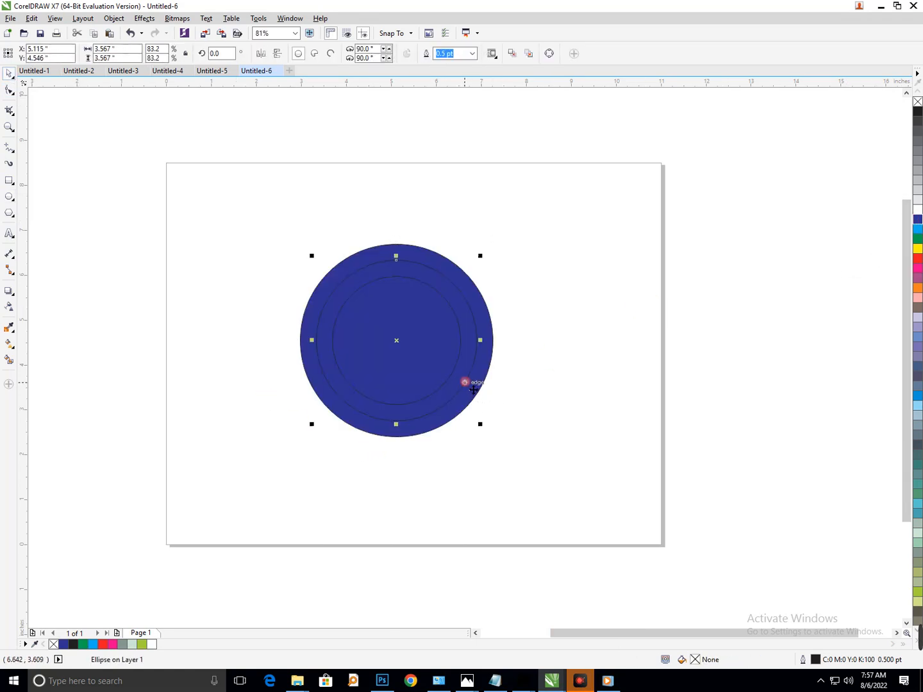
pyautogui.click(918, 240)
pyautogui.click(523, 349)
# - Fill the innermost circle with pale green, C:20 M:0 Y:20 K:0
pyautogui.click(404, 355)
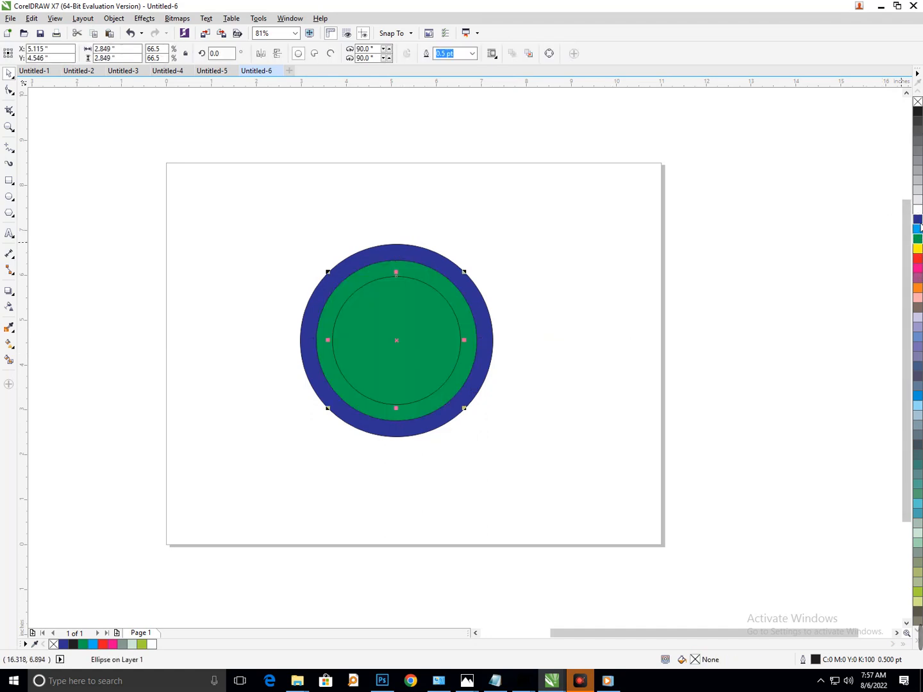
pyautogui.click(918, 220)
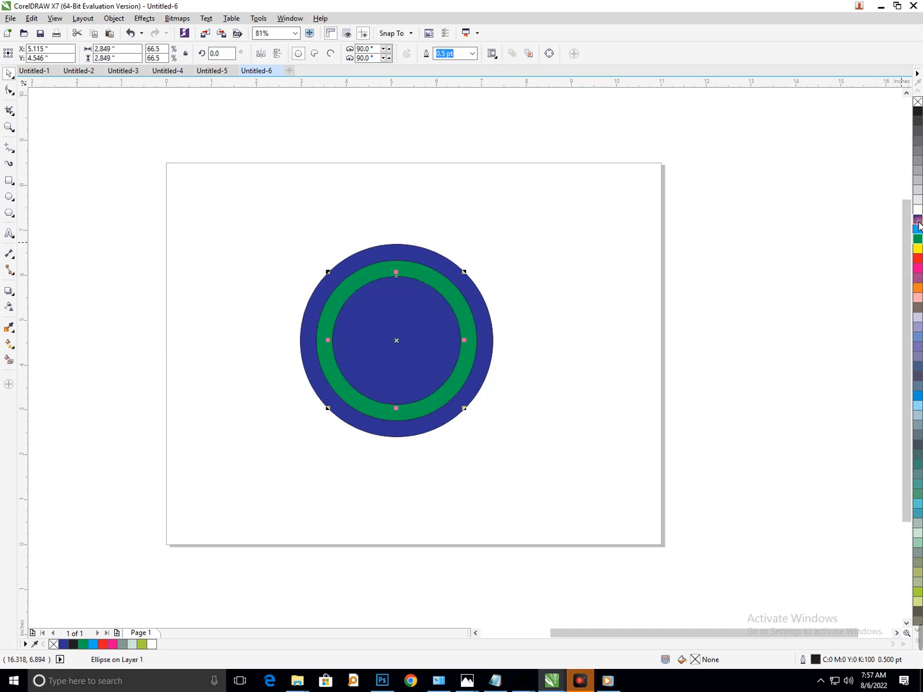
pyautogui.click(918, 406)
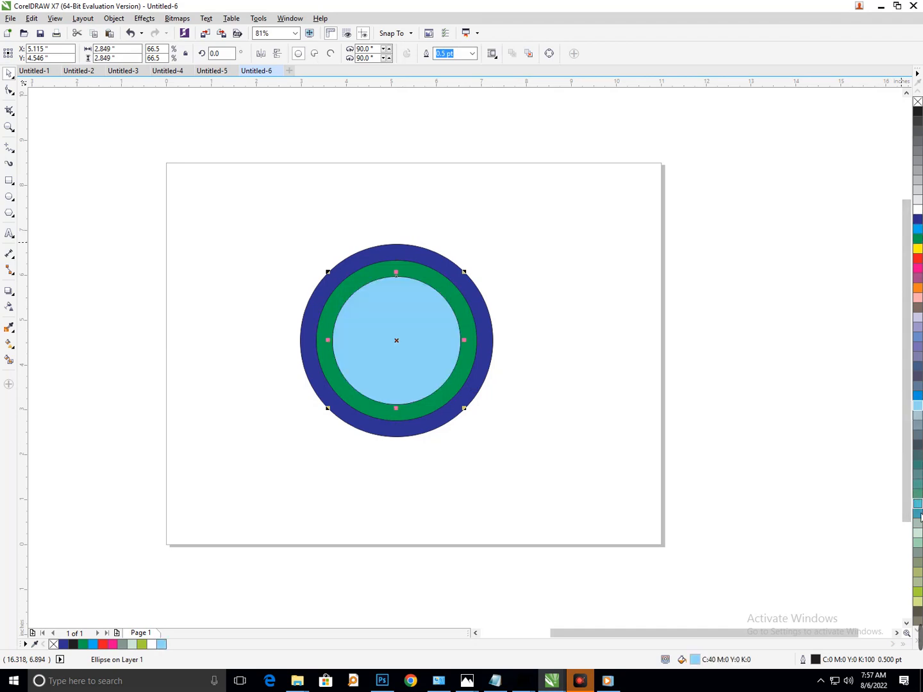
pyautogui.click(916, 536)
pyautogui.click(521, 375)
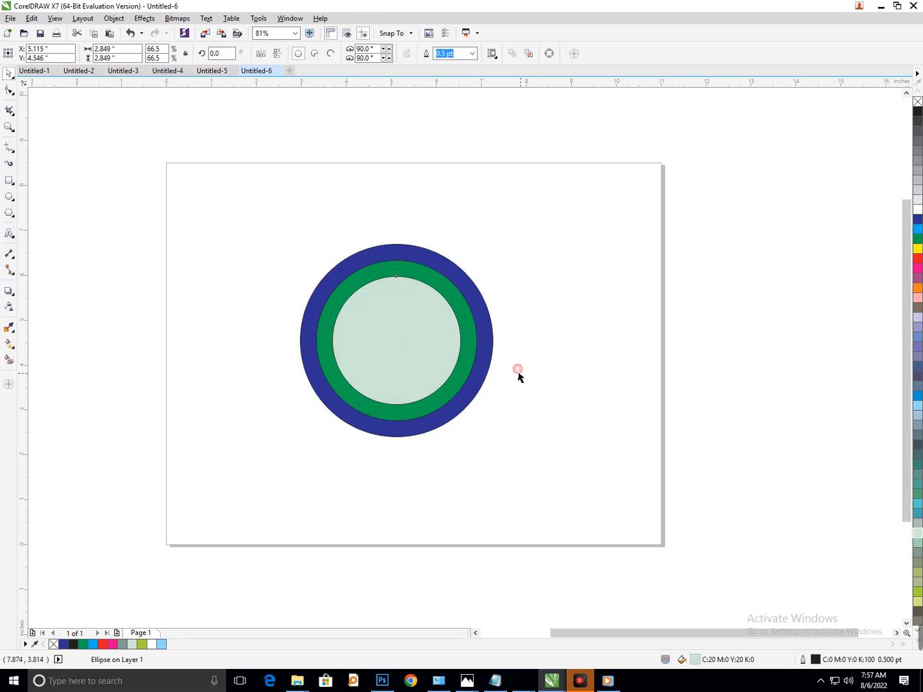
# - Move all three circles together up and left on the page, centred at about X 4.42 in, Y 4.93 in
pyautogui.moveTo(146, 158); pyautogui.dragTo(564, 498)
pyautogui.moveTo(439, 406); pyautogui.dragTo(409, 388)
pyautogui.click(428, 468)
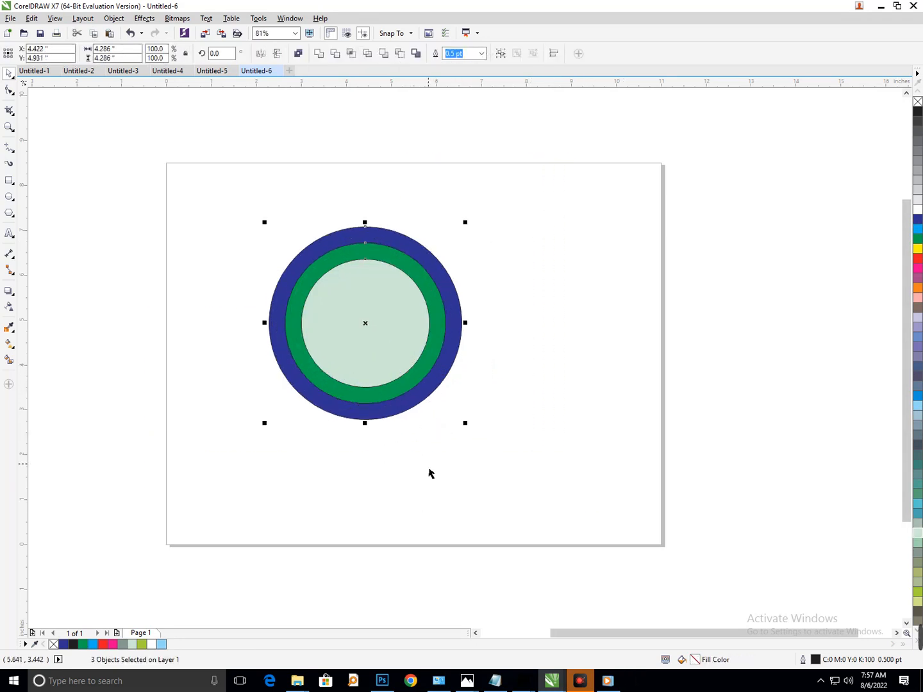
# - Add the letter B as Arial artistic text to the right of the circles
pyautogui.click(9, 236)
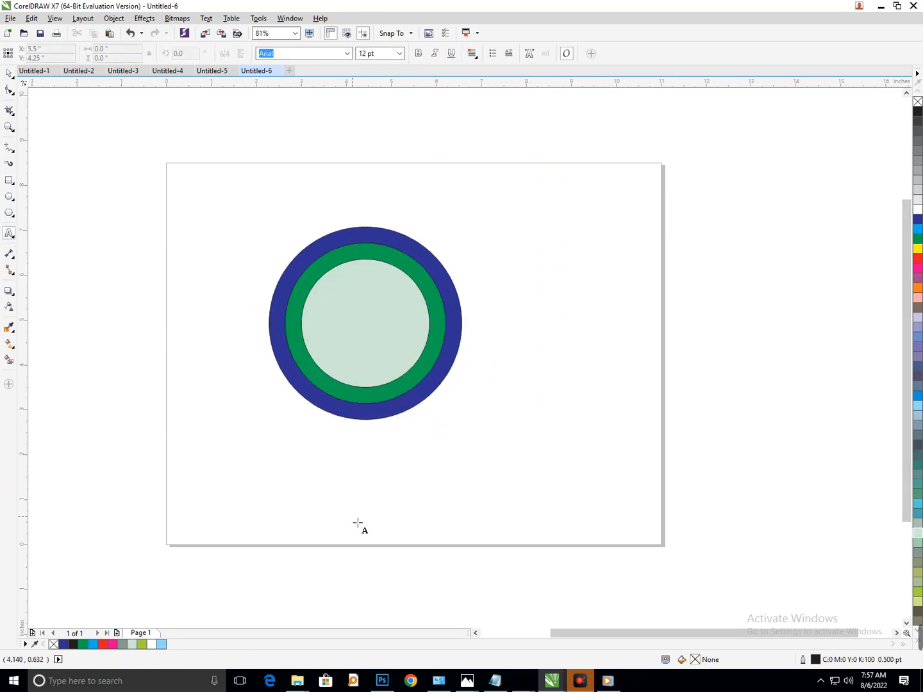
pyautogui.click(820, 680)
pyautogui.click(739, 669)
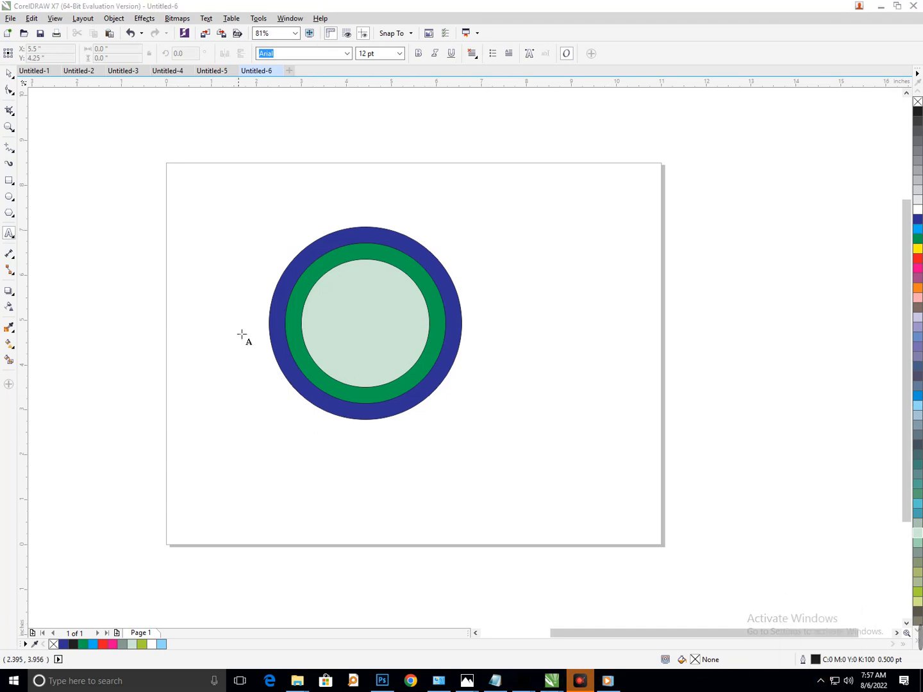
pyautogui.click(507, 301)
pyautogui.write('B')
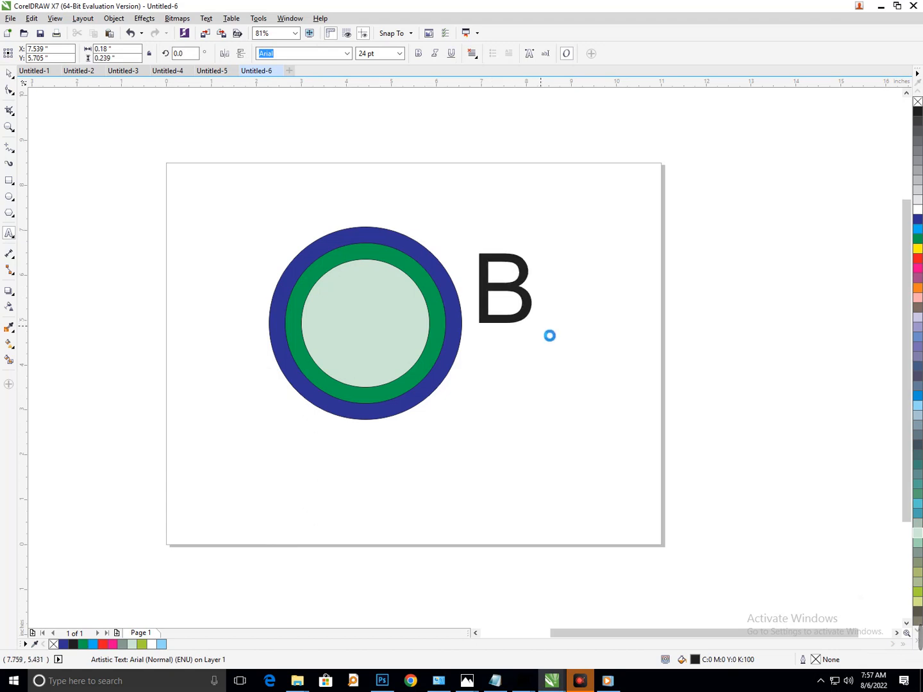
# - Resize the letter B to about 150 pt and move it to about X 8.5 in, Y 4.1 in
pyautogui.click(7, 72)
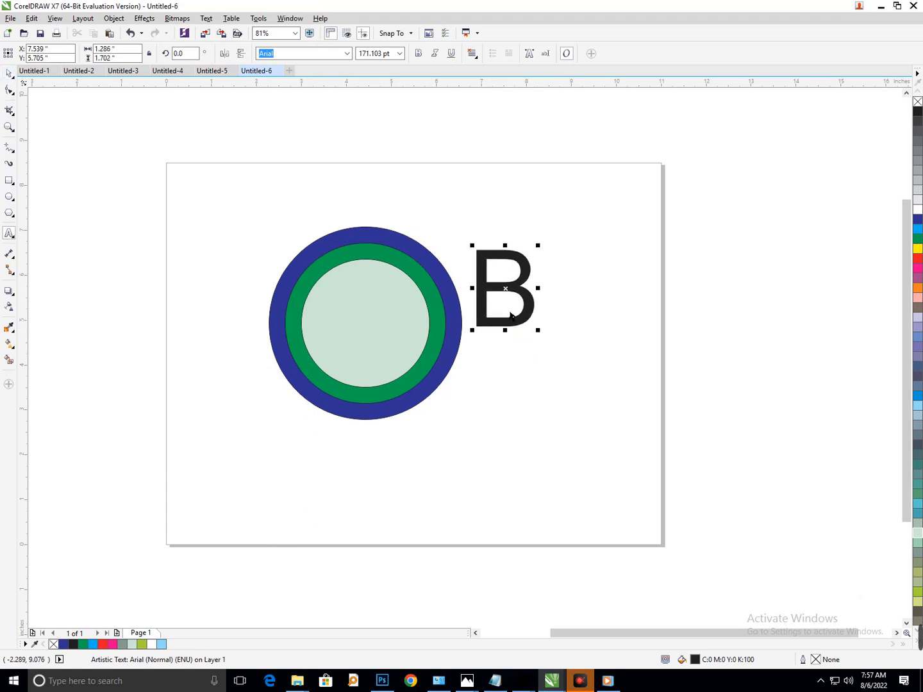
pyautogui.moveTo(538, 336); pyautogui.dragTo(577, 389)
pyautogui.moveTo(401, 369); pyautogui.dragTo(575, 398)
# - Draw a rectangle about 0.18 in wide over the B's stem and stretch it past the letter to about 2.03 in high
pyautogui.click(9, 181)
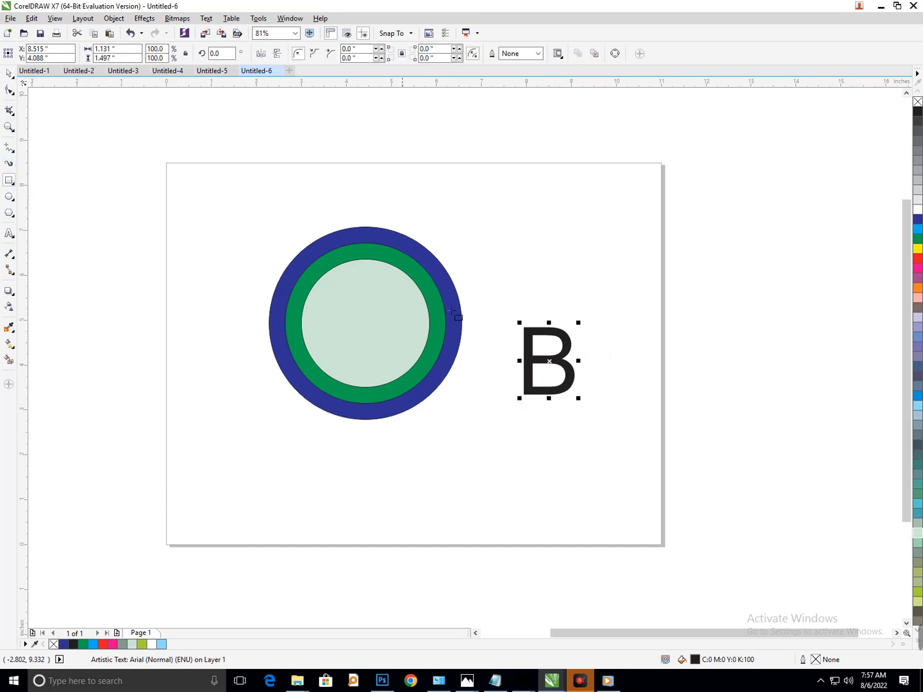
pyautogui.moveTo(524, 327); pyautogui.dragTo(537, 319)
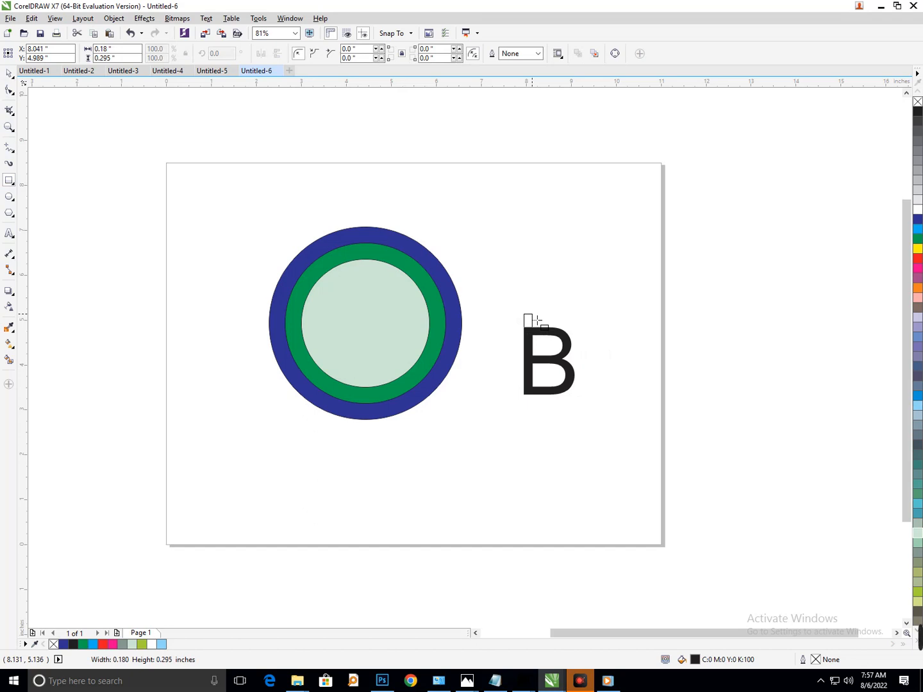
pyautogui.moveTo(537, 318); pyautogui.dragTo(539, 416)
# - Duplicate the narrow rectangle to the right so the copy crosses the middle of the B at about X 8.4 in
pyautogui.click(9, 73)
pyautogui.click(508, 312)
pyautogui.moveTo(528, 321); pyautogui.dragTo(552, 330)
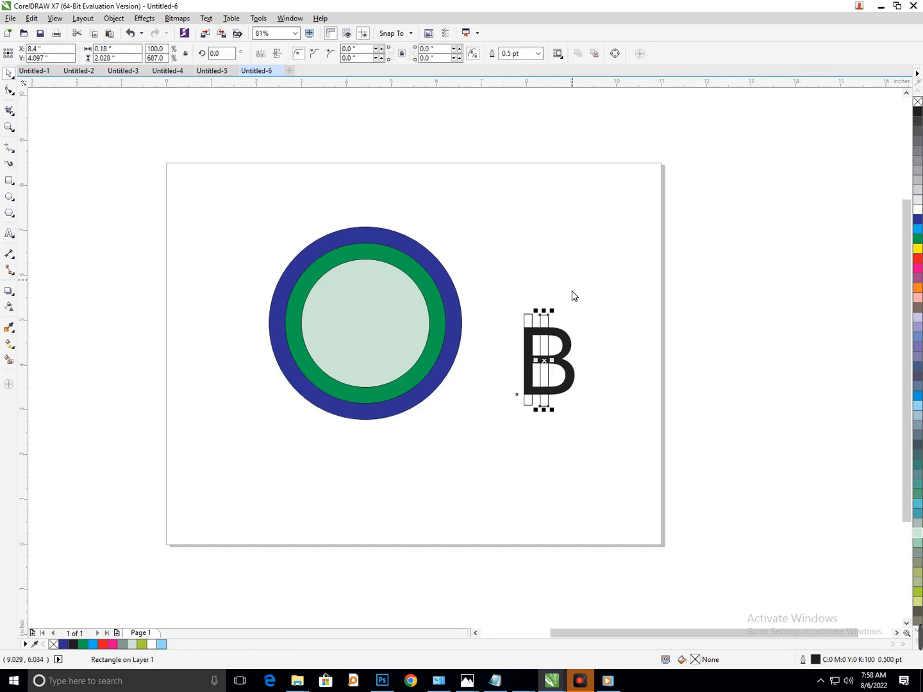
# - Place a horizontal guideline just above the two rectangles and stretch both of their top edges up to it
pyautogui.moveTo(574, 313); pyautogui.dragTo(575, 313)
pyautogui.click(562, 345)
pyautogui.press('F2')
pyautogui.moveTo(508, 300); pyautogui.dragTo(571, 361)
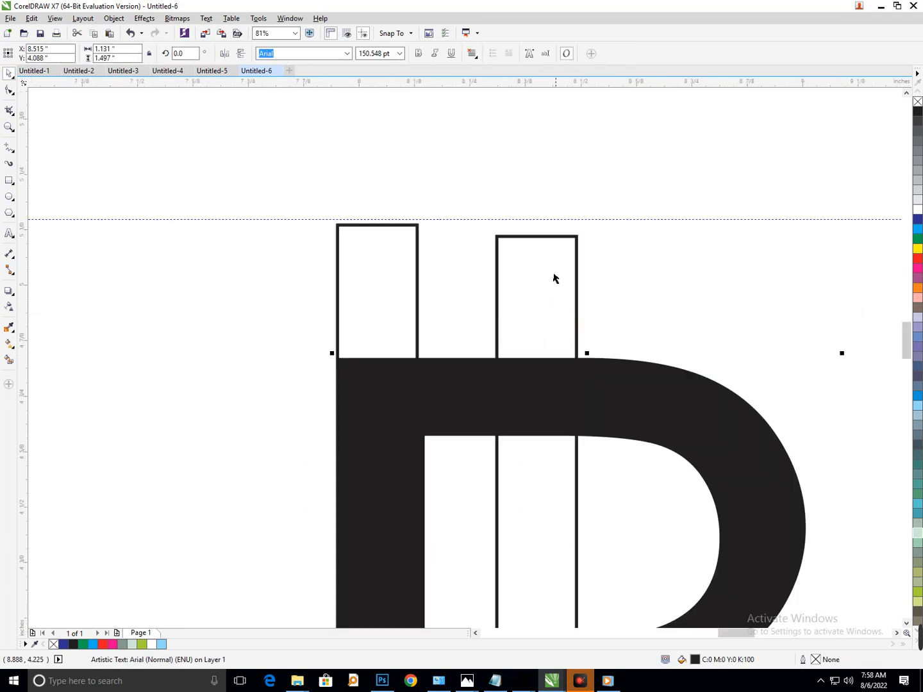
pyautogui.click(523, 239)
pyautogui.moveTo(544, 236); pyautogui.dragTo(546, 220)
pyautogui.click(382, 226)
pyautogui.moveTo(387, 228); pyautogui.dragTo(379, 213)
pyautogui.scroll(-5, 546, 288)
pyautogui.press('z')
pyautogui.moveTo(488, 385); pyautogui.dragTo(590, 431)
pyautogui.scroll(-5, 543, 164)
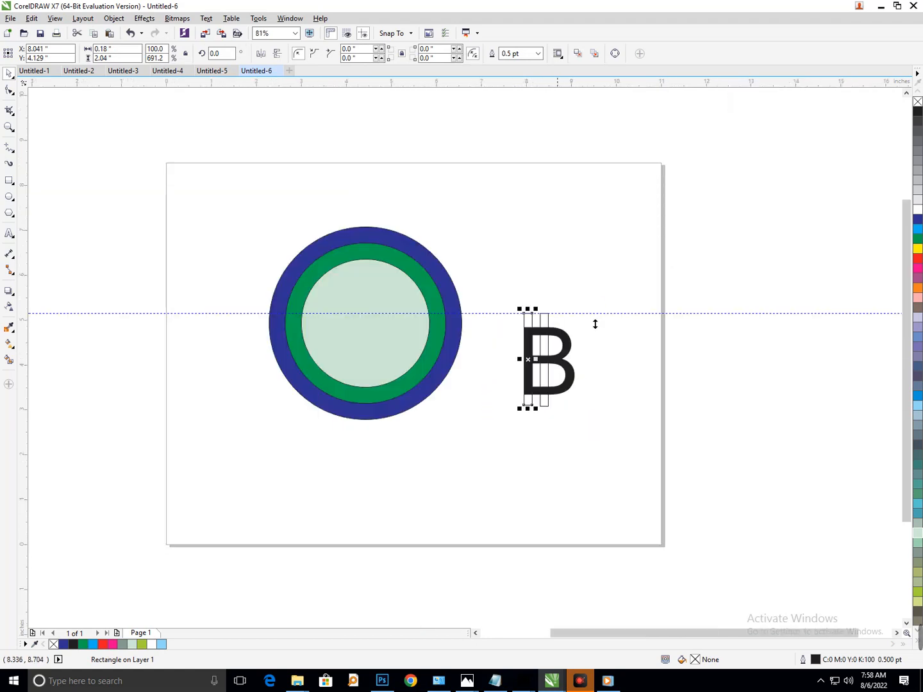
# - Move the horizontal guideline down to the left rectangle's bottom edge, at Y 3.104 in
pyautogui.moveTo(601, 322); pyautogui.dragTo(603, 413)
pyautogui.press('z')
pyautogui.moveTo(535, 401); pyautogui.dragTo(562, 429)
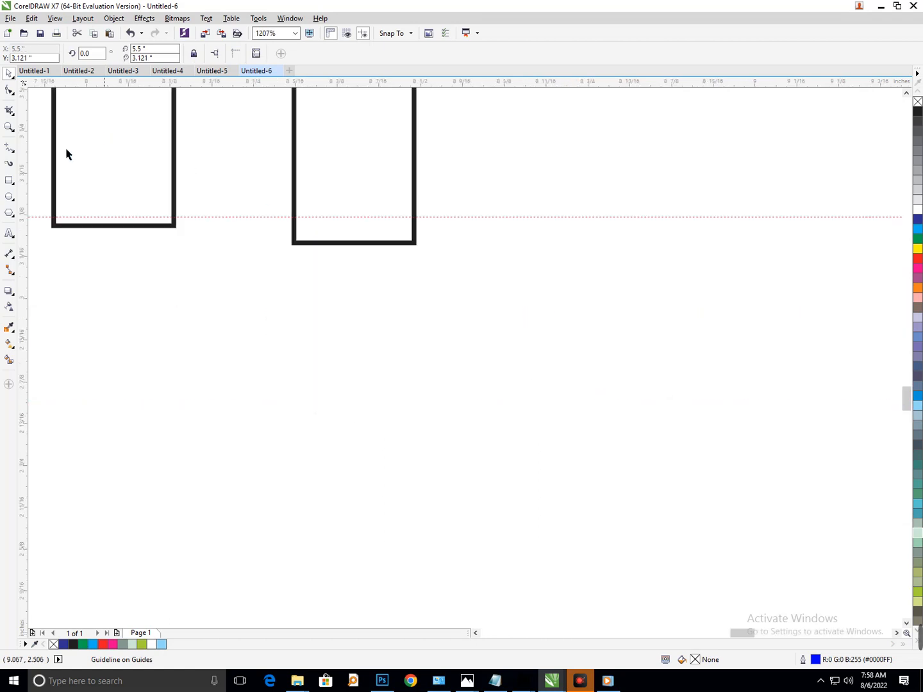
pyautogui.moveTo(210, 225); pyautogui.dragTo(210, 236)
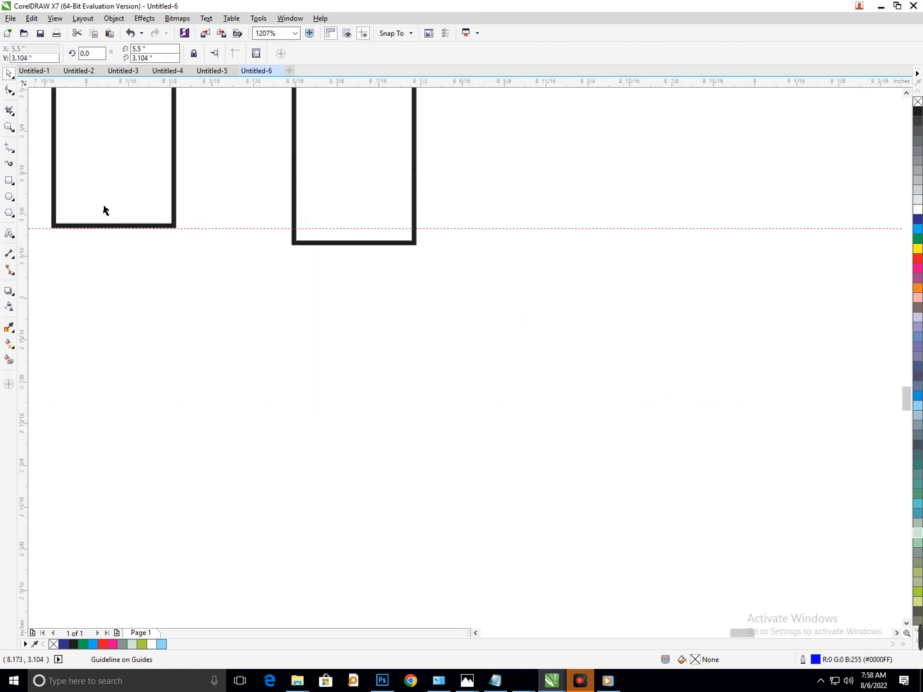
# - Try to remove the right rectangle's bottom edge with Virtual Segment Delete
pyautogui.click(14, 117)
pyautogui.click(67, 136)
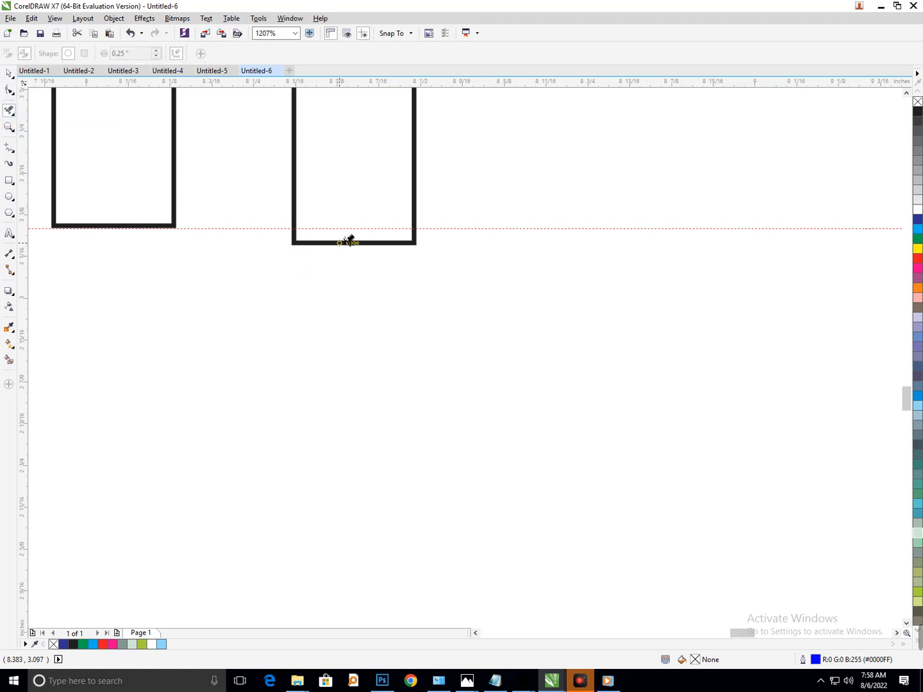
pyautogui.click(349, 243)
pyautogui.hotkey('ctrl', 'z')
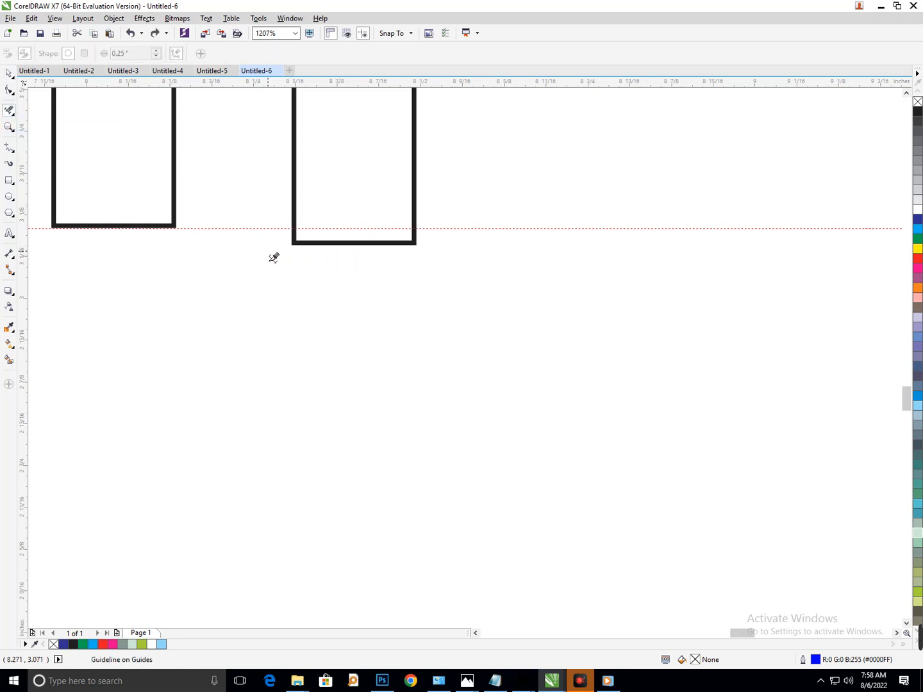
pyautogui.click(10, 74)
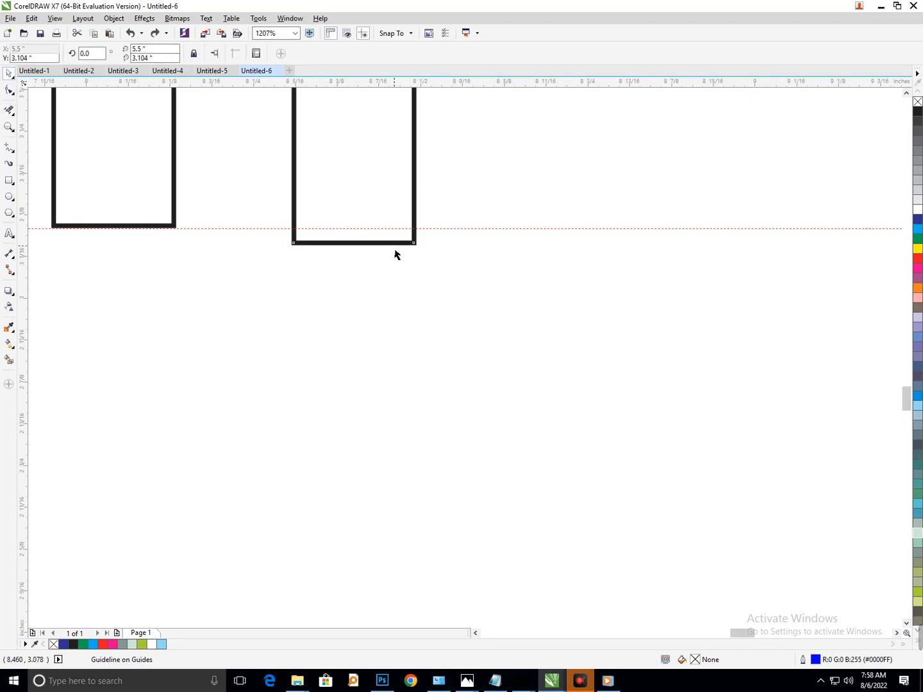
# - Shorten the right rectangle so its bottom edge meets the guideline, and delete the guideline
pyautogui.click(369, 249)
pyautogui.moveTo(362, 255); pyautogui.dragTo(363, 238)
pyautogui.press('F3')
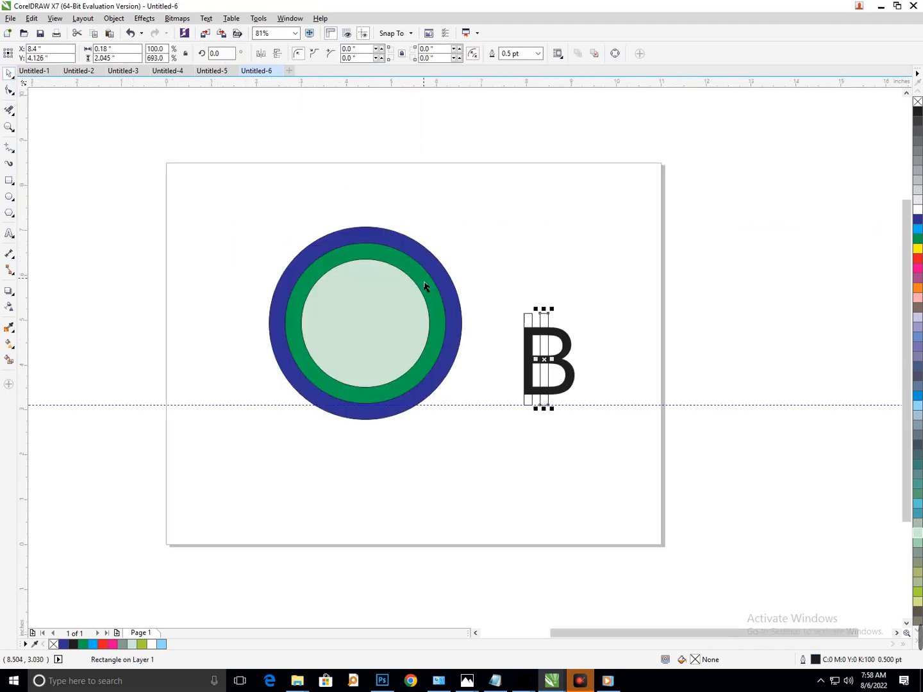
pyautogui.click(588, 413)
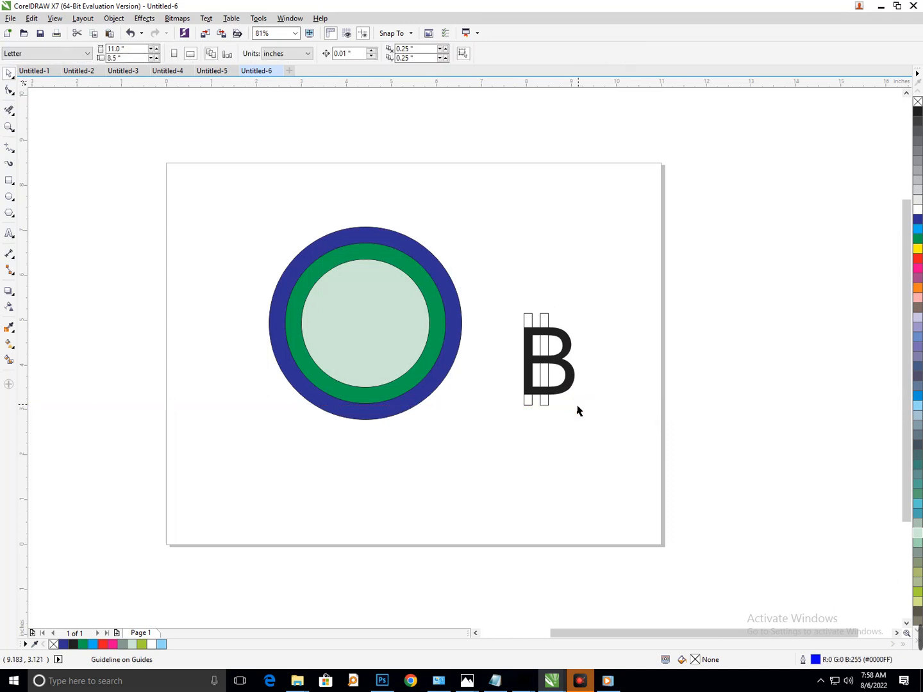
# - Remove the rectangle line segments that cross the inside of the letter B with Virtual Segment Delete
pyautogui.click(13, 114)
pyautogui.click(32, 123)
pyautogui.click(558, 377)
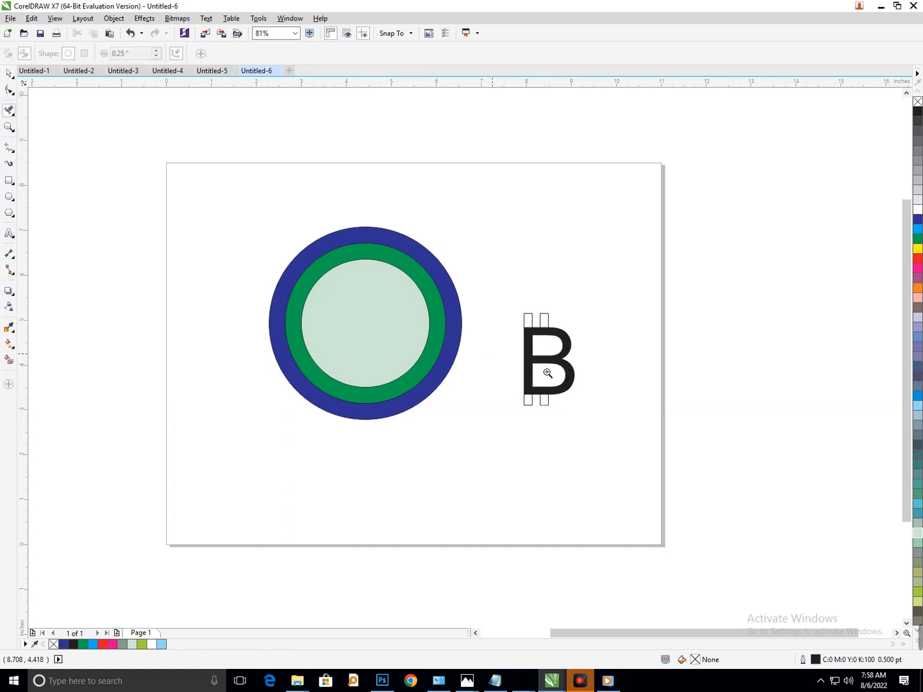
pyautogui.moveTo(547, 372); pyautogui.dragTo(571, 372)
pyautogui.moveTo(502, 248); pyautogui.dragTo(649, 368)
pyautogui.press('F3')
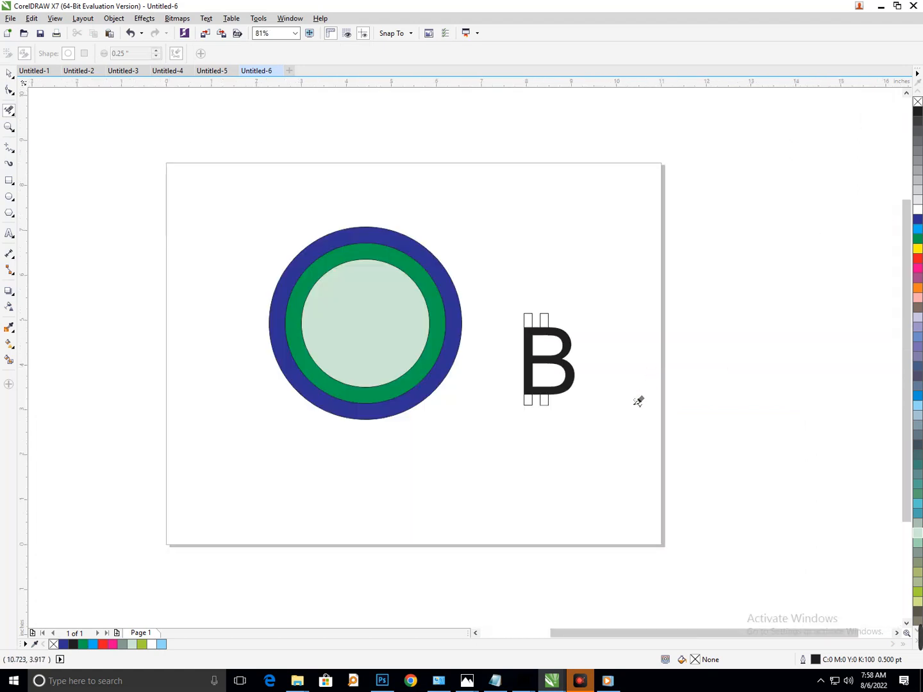
pyautogui.press('F2')
pyautogui.moveTo(524, 350); pyautogui.dragTo(590, 391)
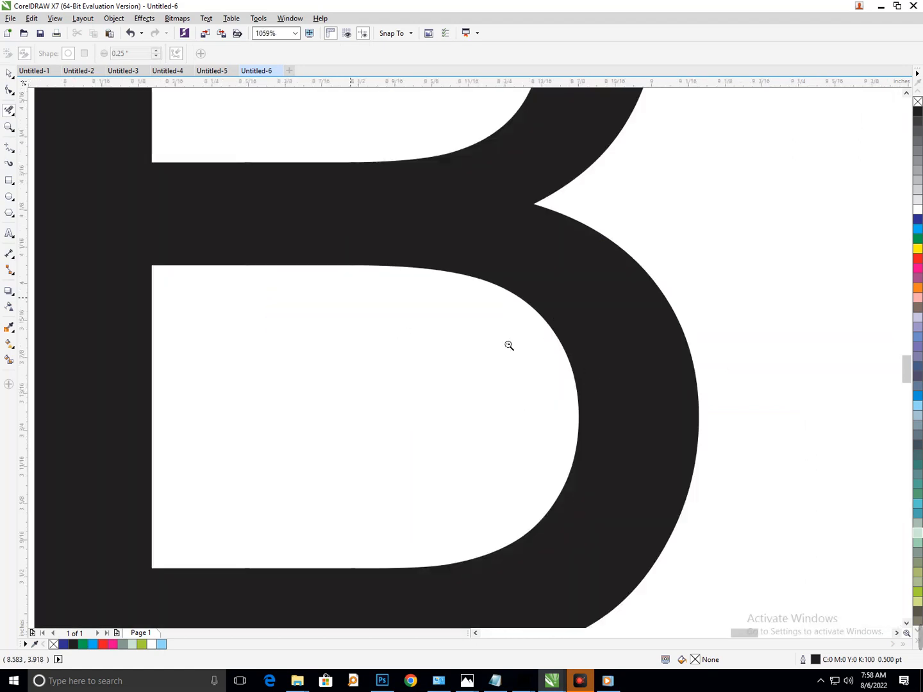
pyautogui.press('F3')
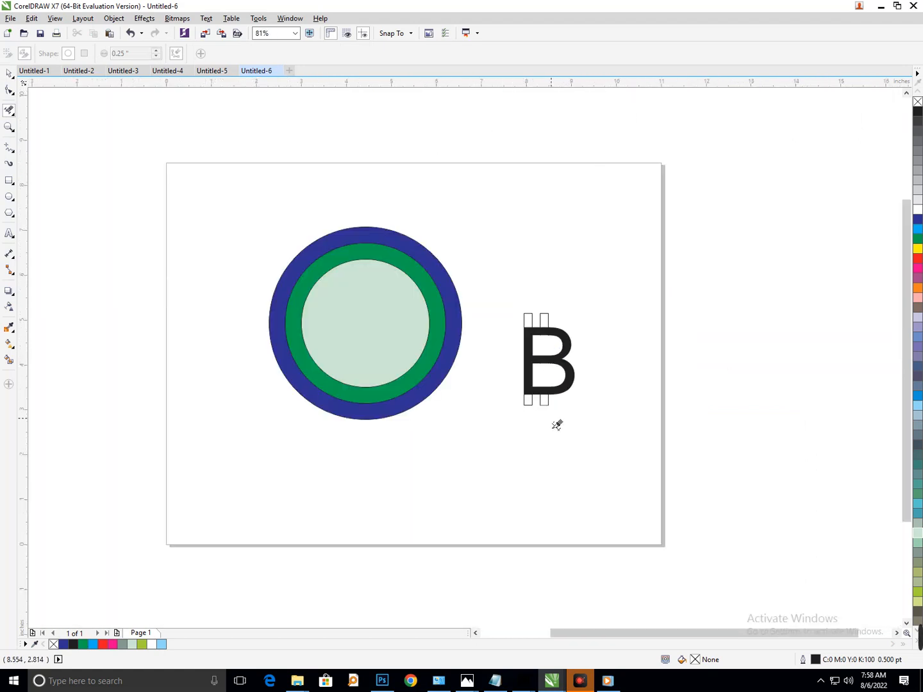
# - Move the B together with its two rectangles into the centre of the innermost circle
pyautogui.click(10, 74)
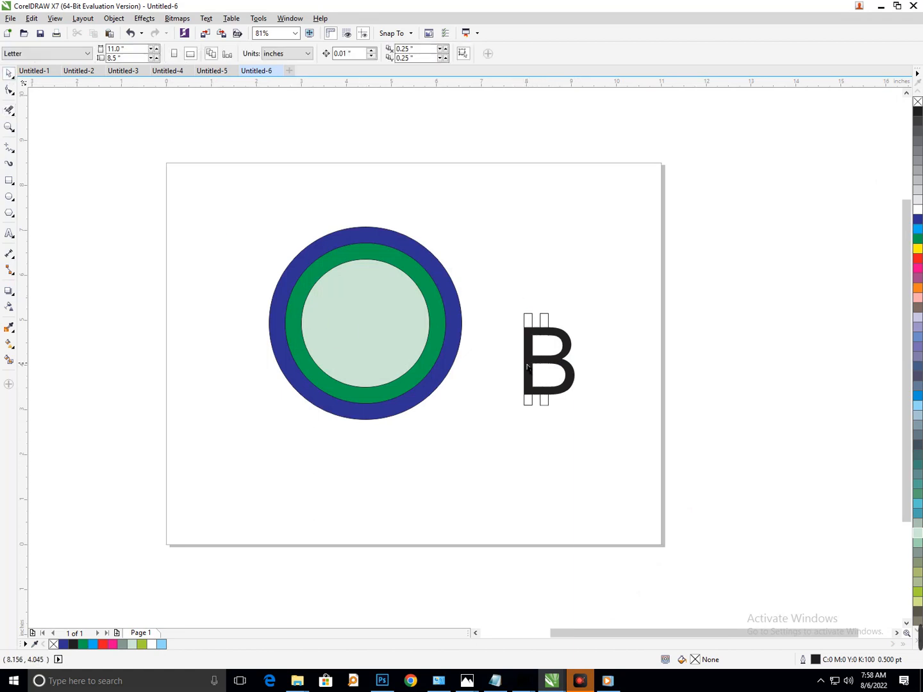
pyautogui.moveTo(516, 301); pyautogui.dragTo(606, 461)
pyautogui.moveTo(568, 400)
pyautogui.mouseDown()
pyautogui.moveTo(485, 392)
pyautogui.moveTo(392, 363)
pyautogui.mouseUp()
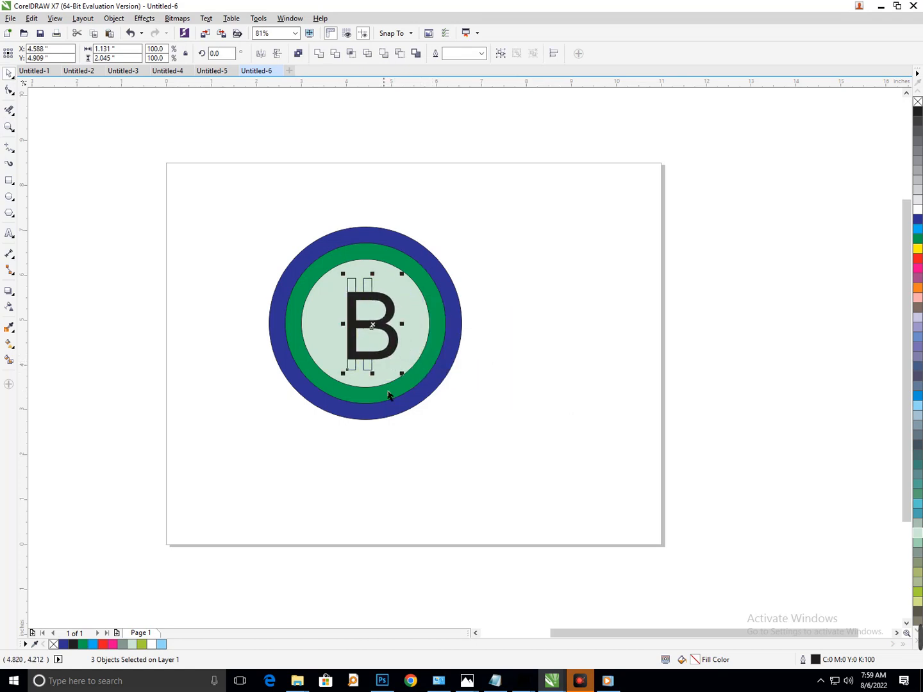
pyautogui.click(404, 460)
# - Smart Fill the four rectangle stubs above and below the B and colour them white
pyautogui.click(10, 361)
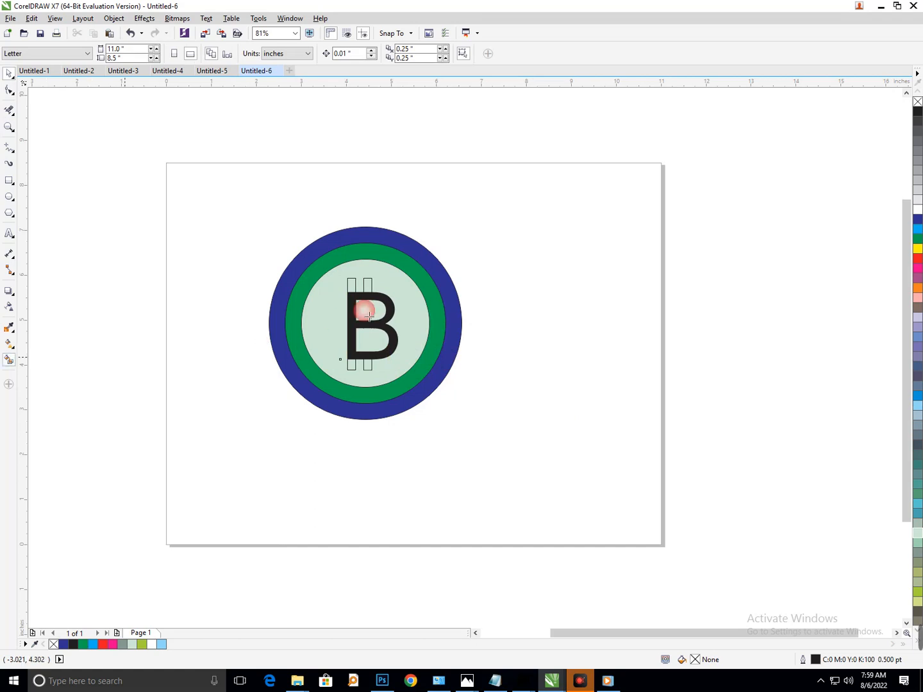
pyautogui.click(351, 286)
pyautogui.click(918, 210)
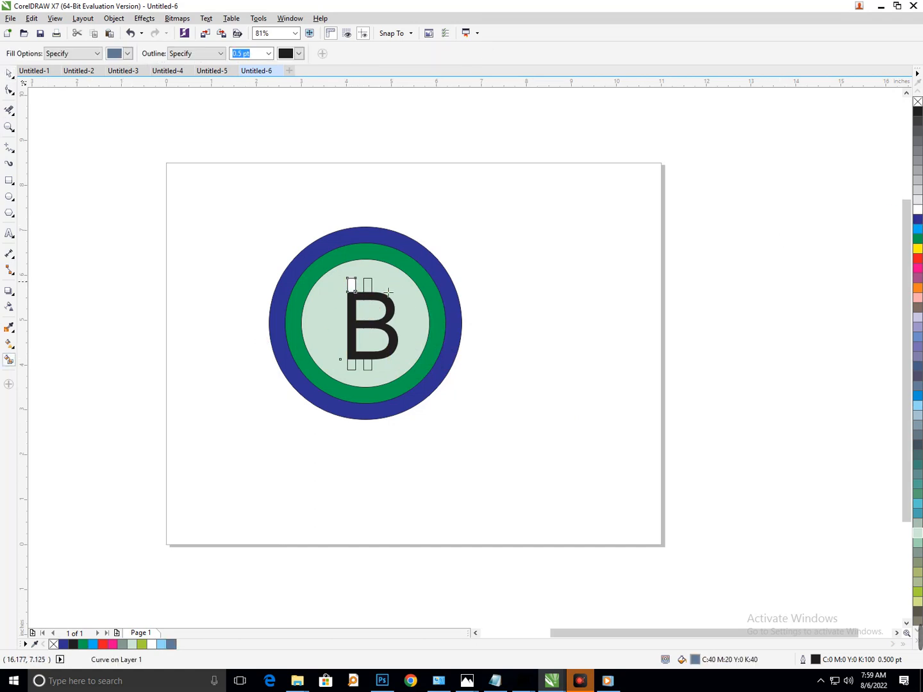
pyautogui.click(917, 212)
pyautogui.click(370, 368)
pyautogui.click(918, 212)
pyautogui.click(351, 365)
pyautogui.click(917, 212)
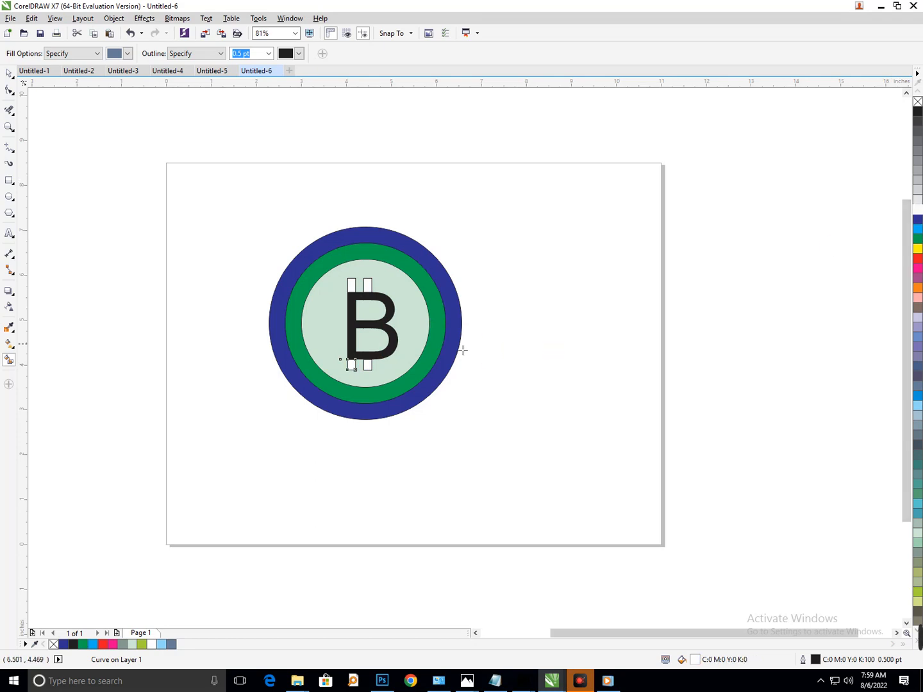
# - Smart Fill the rounded bowls and the vertical stem of the B and colour them white
pyautogui.click(398, 347)
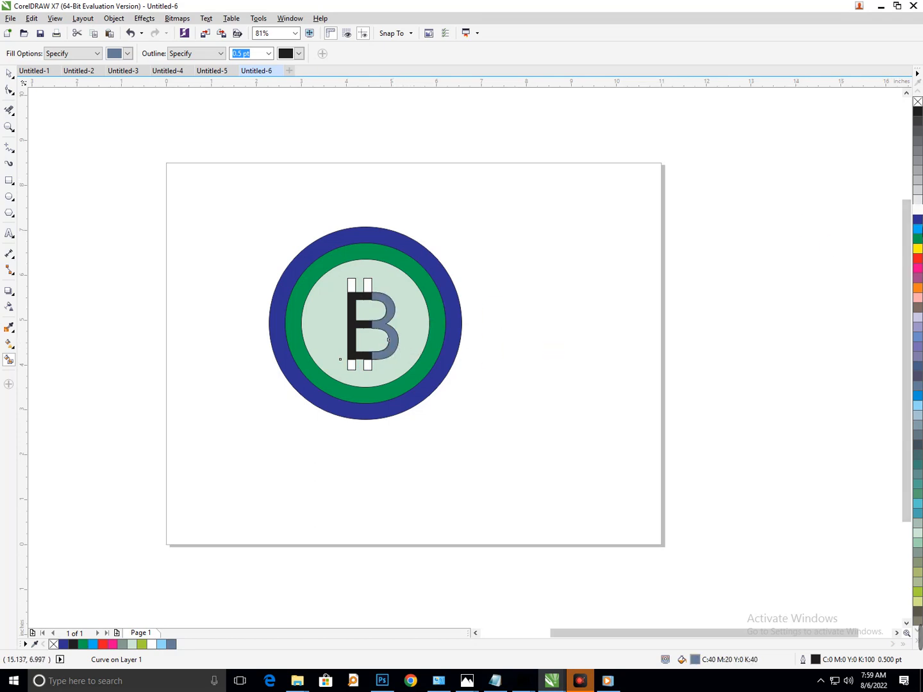
pyautogui.click(918, 213)
pyautogui.click(369, 326)
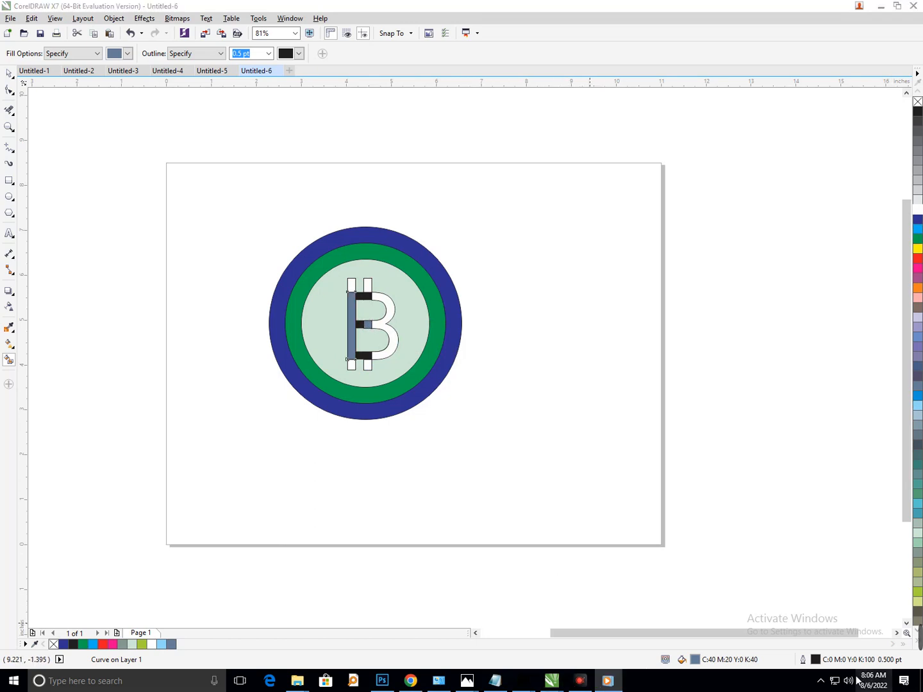
pyautogui.click(820, 681)
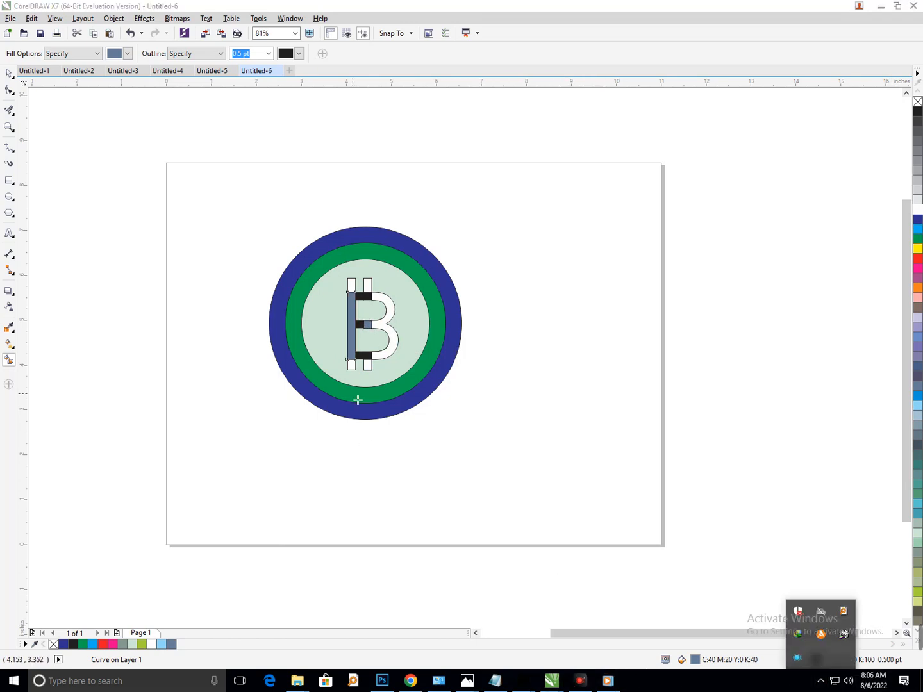
pyautogui.click(352, 350)
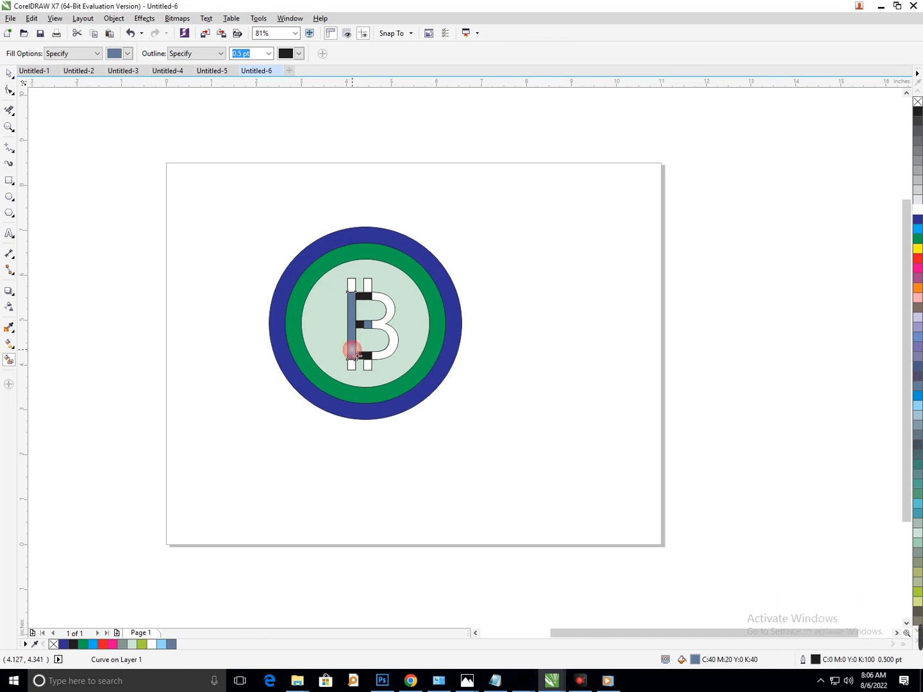
pyautogui.click(917, 210)
# - Smart Fill the B's middle crossing and the three arm segments between the two bars and colour them white
pyautogui.click(370, 326)
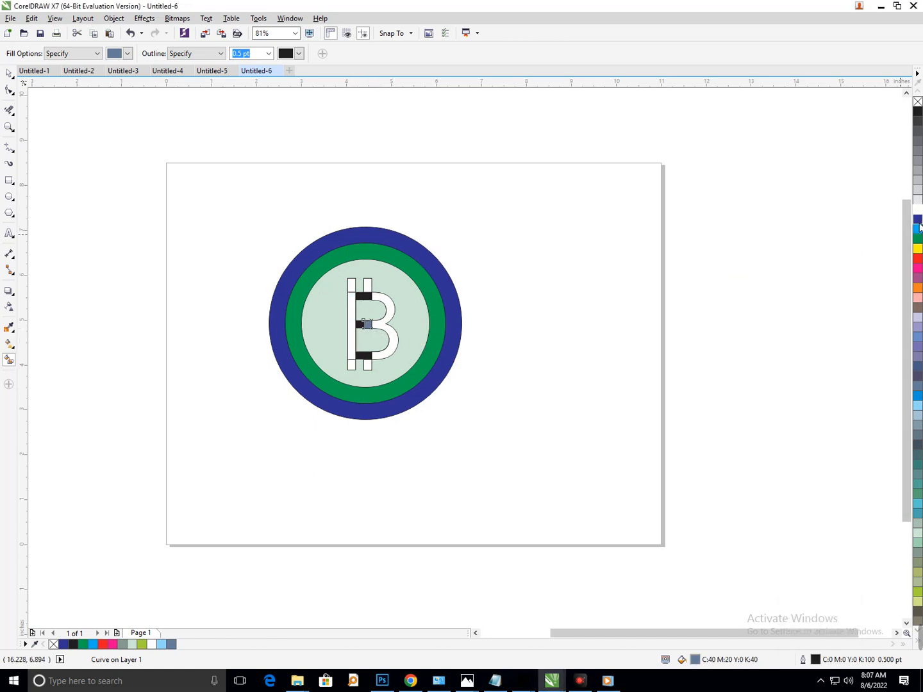
pyautogui.click(917, 211)
pyautogui.click(360, 328)
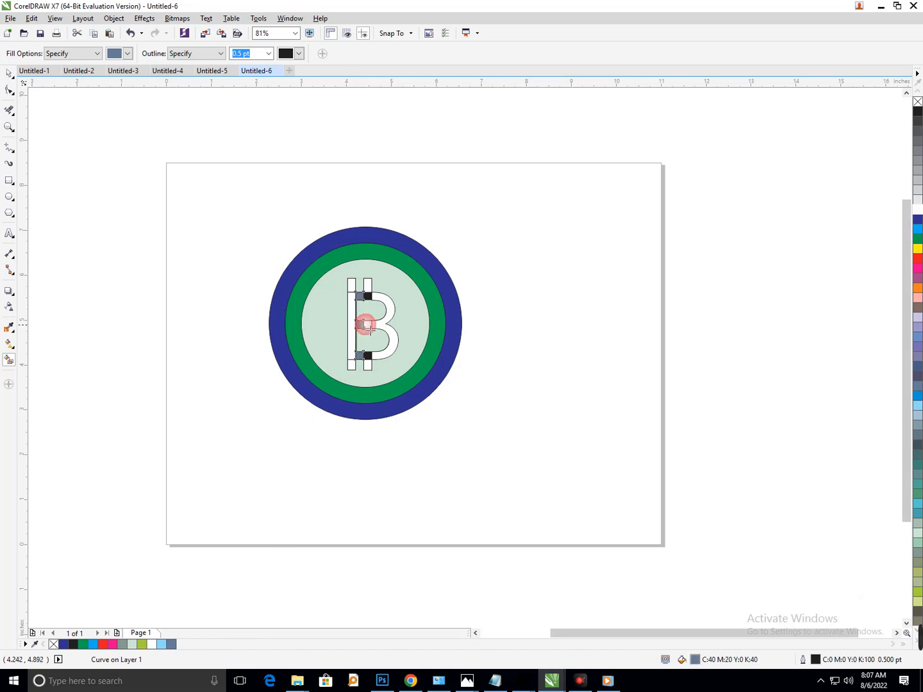
pyautogui.click(918, 210)
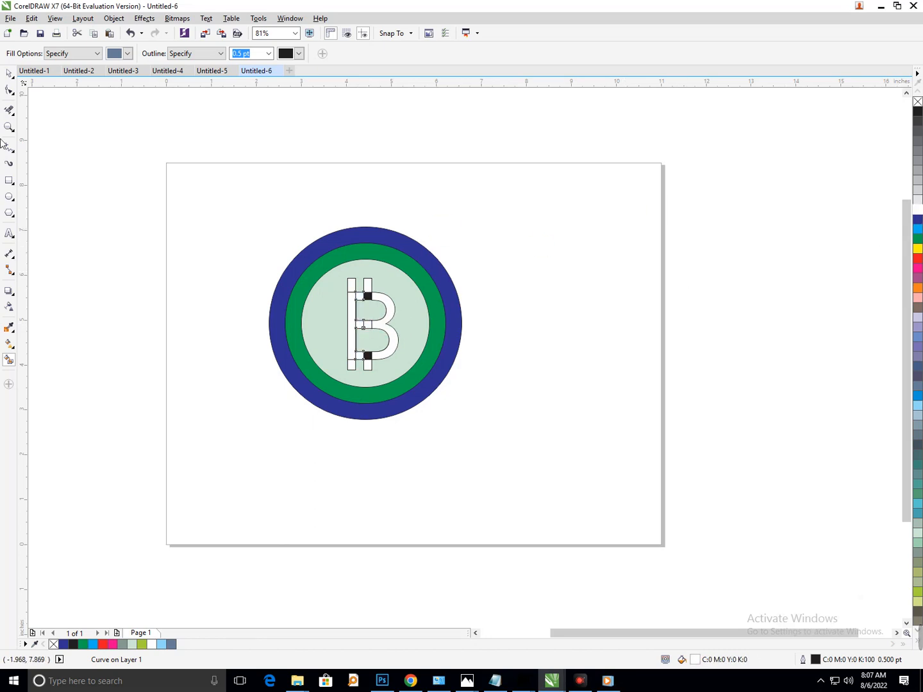
pyautogui.click(95, 272)
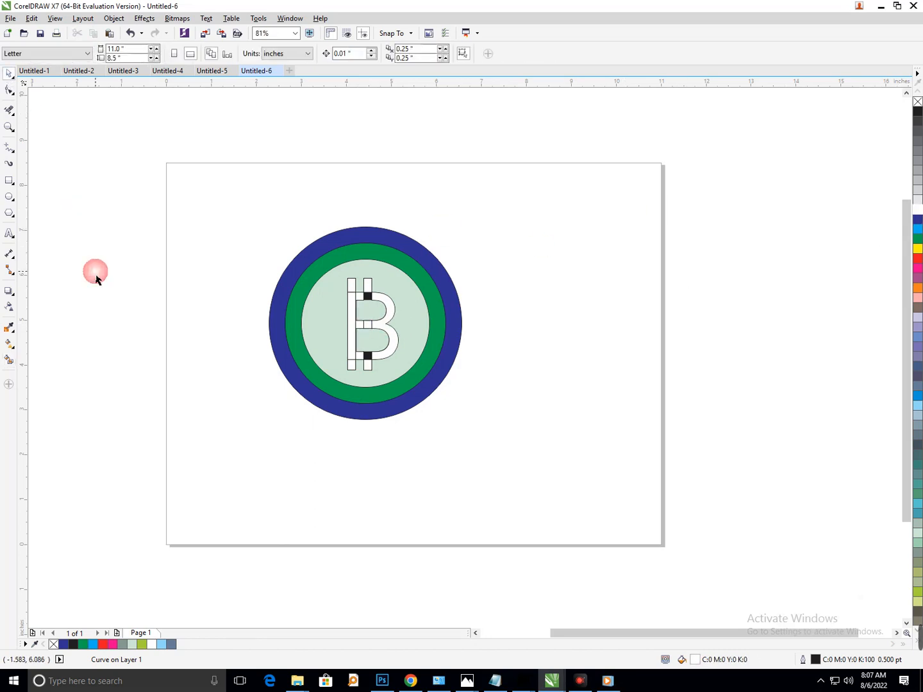
# - Smart Fill the remaining black crossings of the right bar at the B's lower and upper arms and colour them white
pyautogui.click(369, 366)
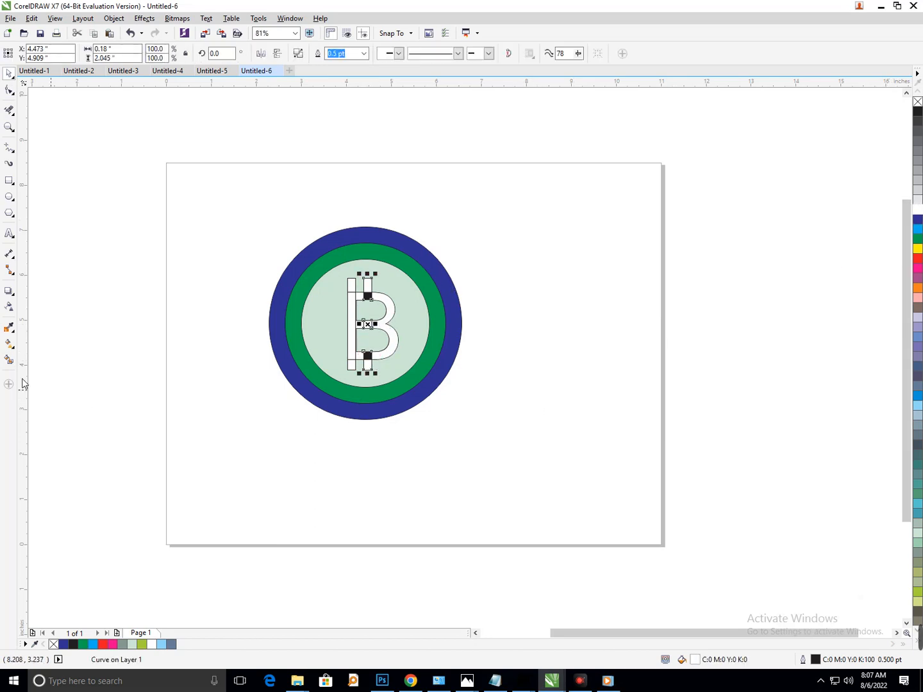
pyautogui.click(9, 360)
pyautogui.click(373, 362)
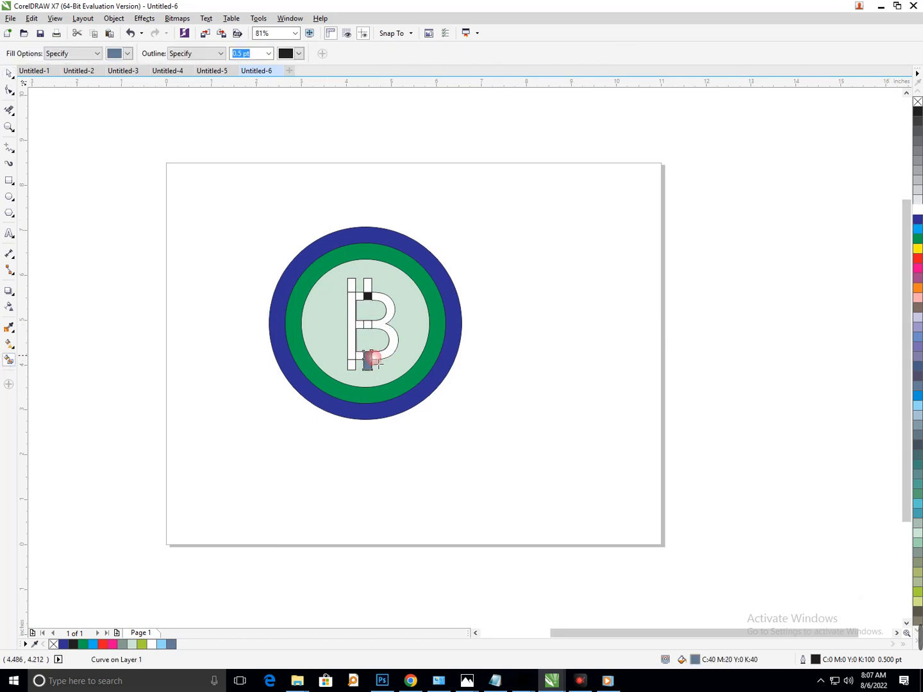
pyautogui.click(917, 209)
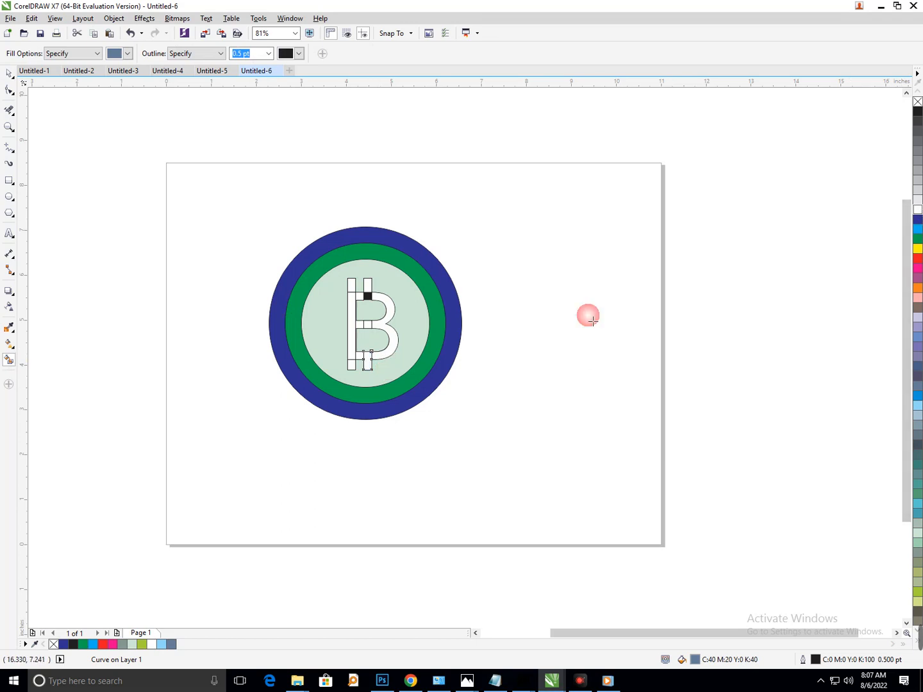
pyautogui.click(368, 292)
pyautogui.click(917, 209)
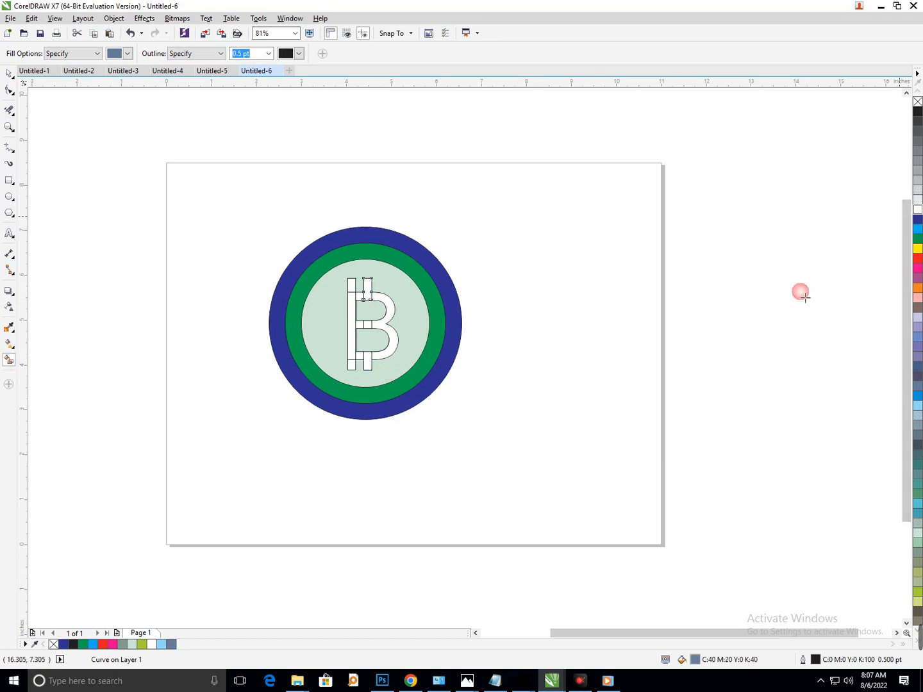
# - Select all pieces of the B symbol and set their outline width to None
pyautogui.click(8, 76)
pyautogui.rightClick(401, 371)
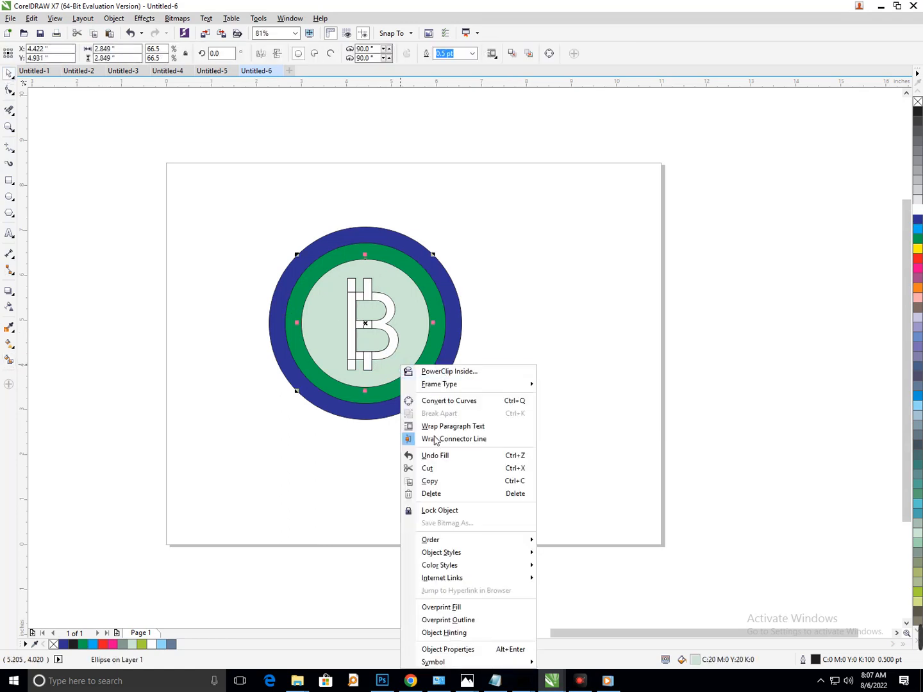
pyautogui.click(381, 496)
pyautogui.press('F2')
pyautogui.moveTo(235, 226); pyautogui.dragTo(550, 444)
pyautogui.moveTo(502, 285); pyautogui.dragTo(497, 196)
pyautogui.click(482, 53)
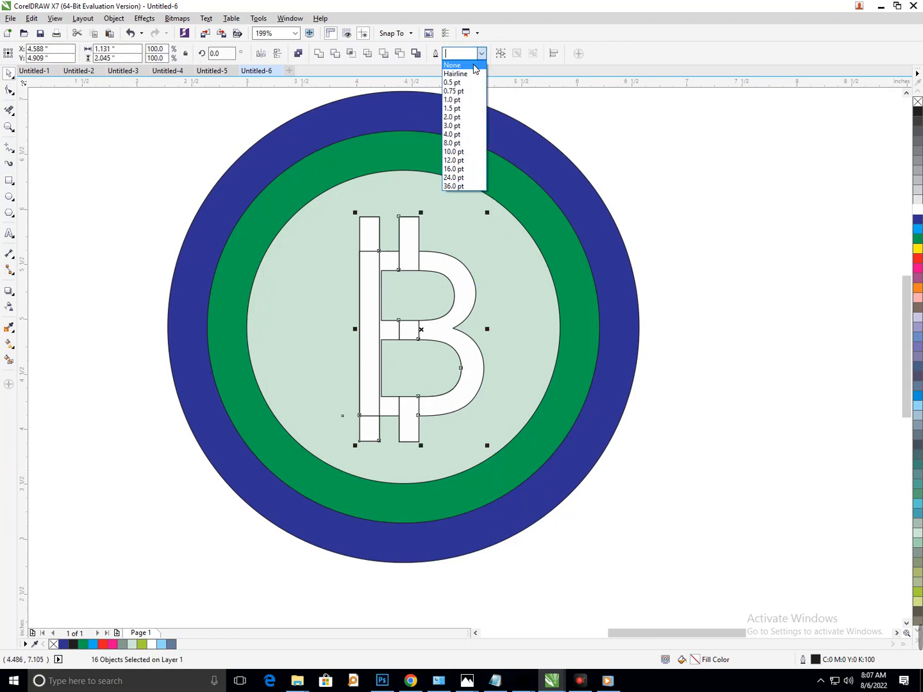
pyautogui.click(475, 69)
# - Colour the fill and outline of the selected B symbol pieces white and deselect them
pyautogui.click(917, 211)
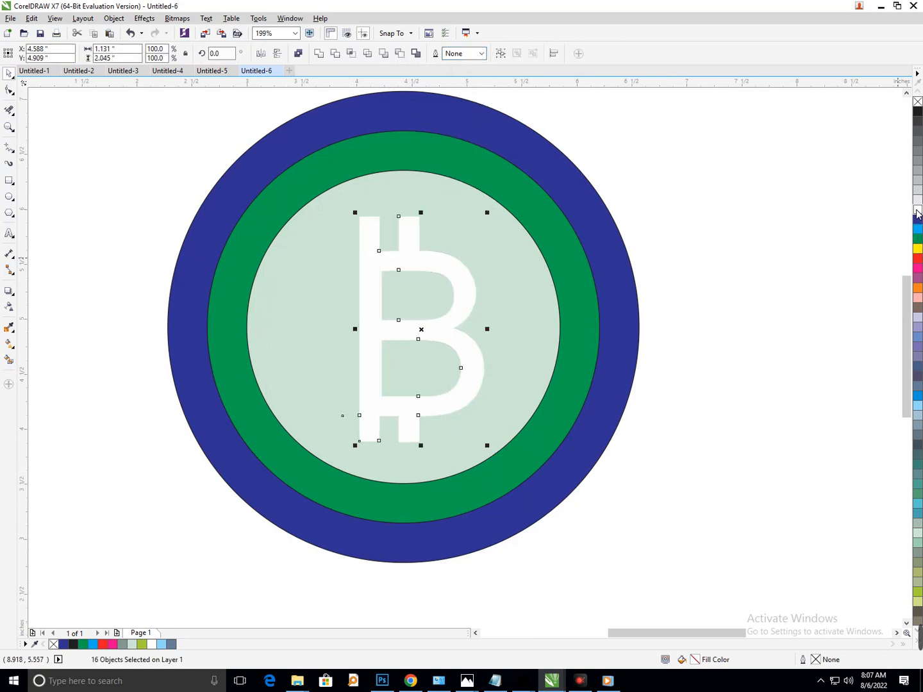
pyautogui.rightClick(917, 210)
pyautogui.click(778, 270)
pyautogui.press('F3')
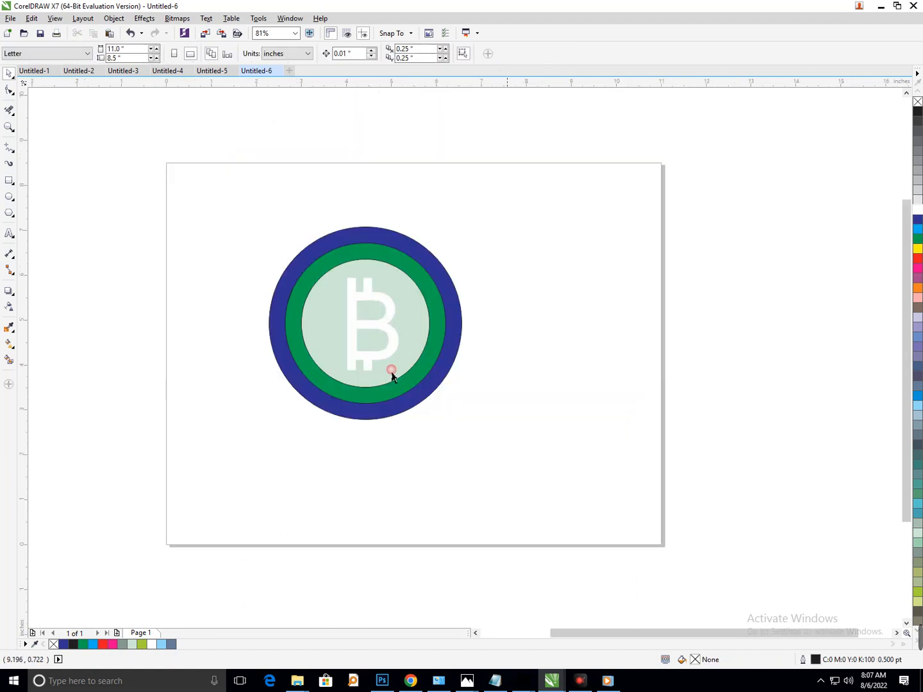
# - Fill the innermost circle behind the B symbol with black
pyautogui.rightClick(410, 369)
pyautogui.click(464, 416)
pyautogui.click(418, 361)
pyautogui.click(418, 360)
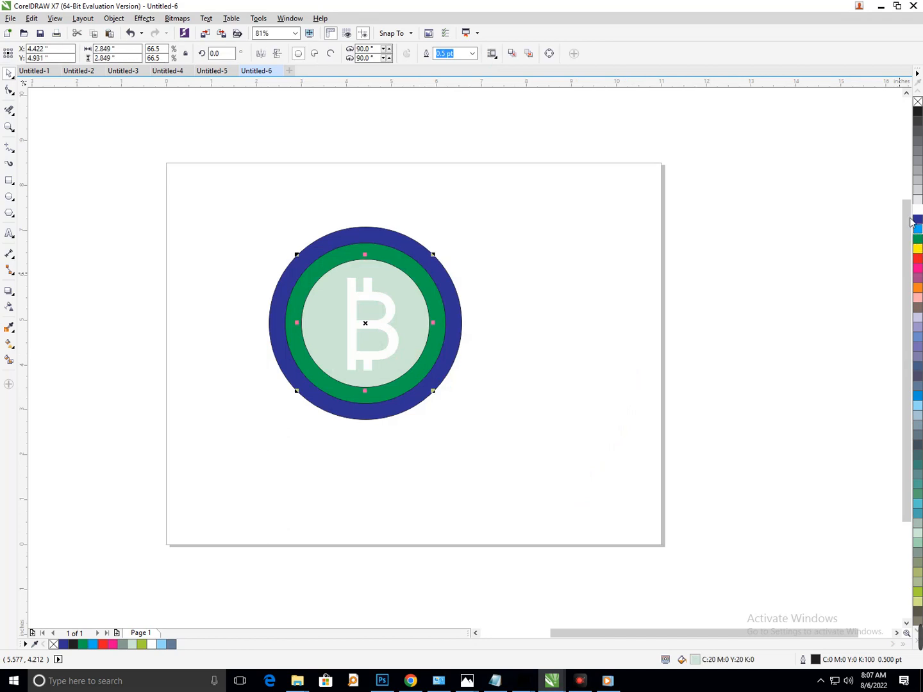
pyautogui.click(918, 122)
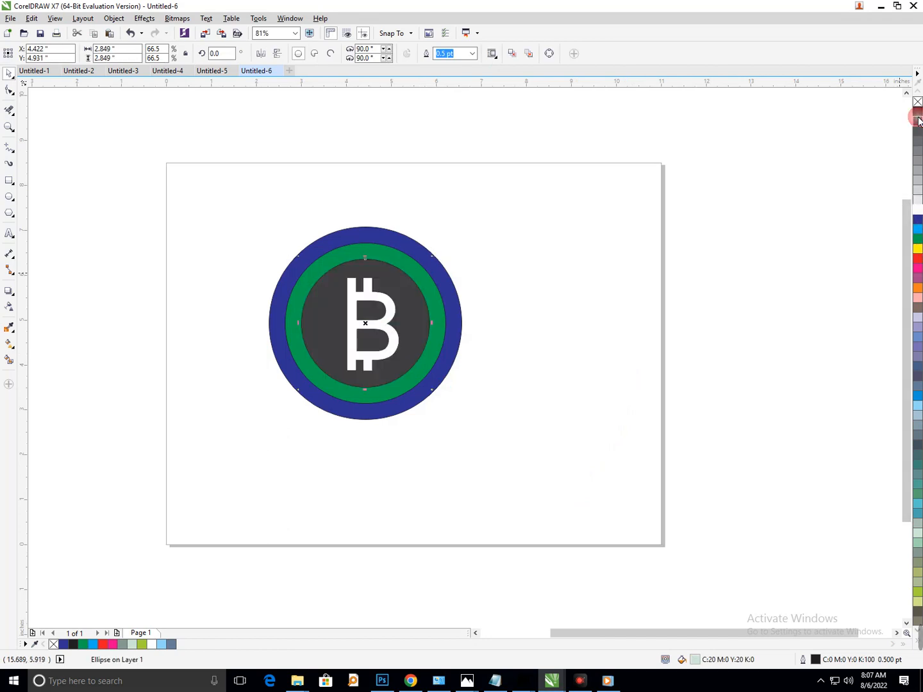
pyautogui.click(918, 111)
pyautogui.click(748, 478)
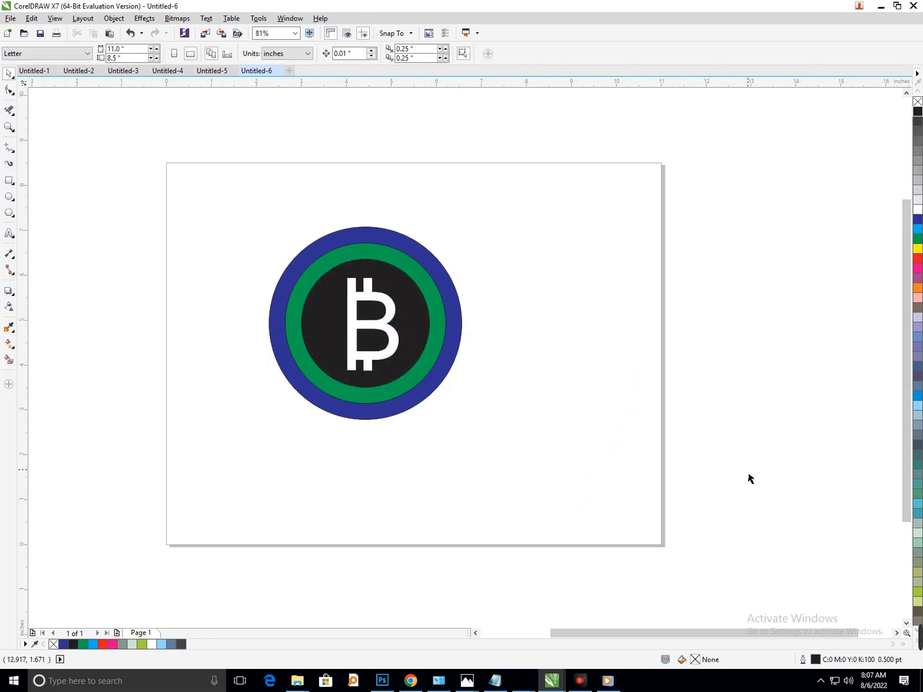
# - Fill the outermost circle with the bright blue C:100 M:20 Y:0 K:0
pyautogui.click(445, 383)
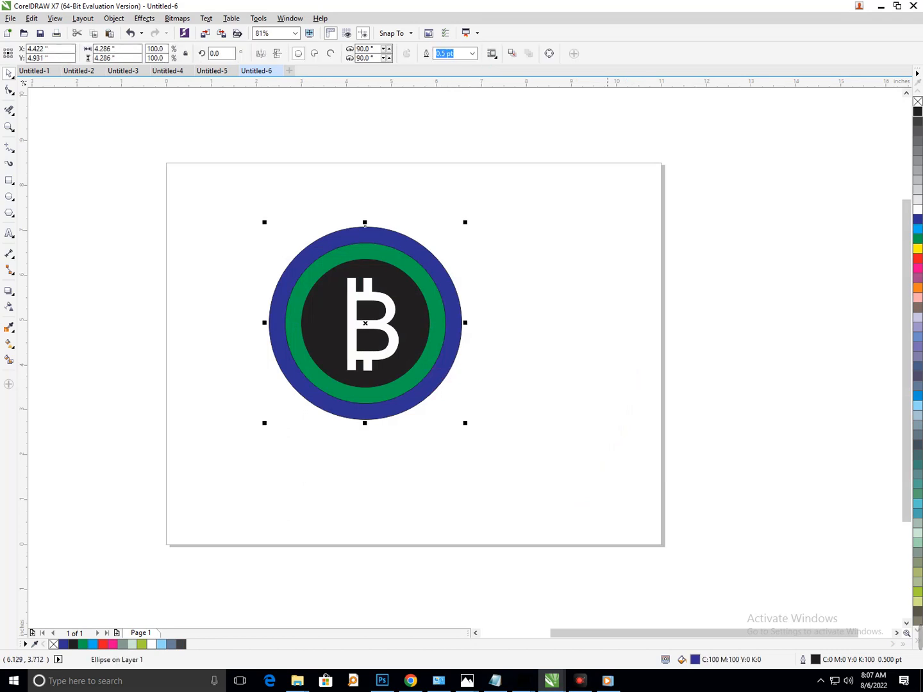
pyautogui.click(918, 395)
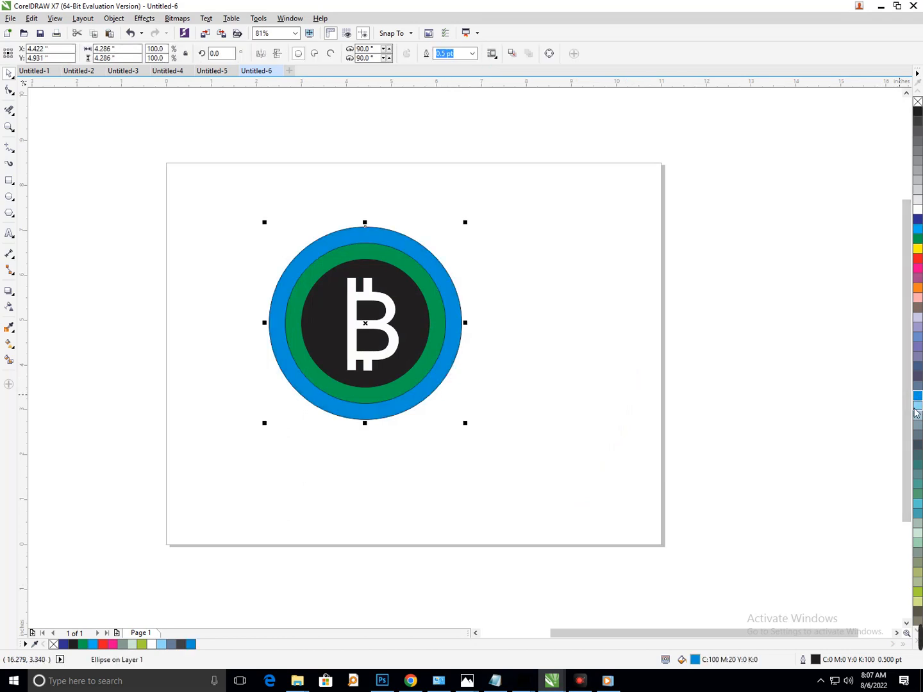
pyautogui.click(699, 397)
# - Try to align all the ungrouped logo objects to a common centre and to the centre of the page
pyautogui.scroll(-3, 465, 386)
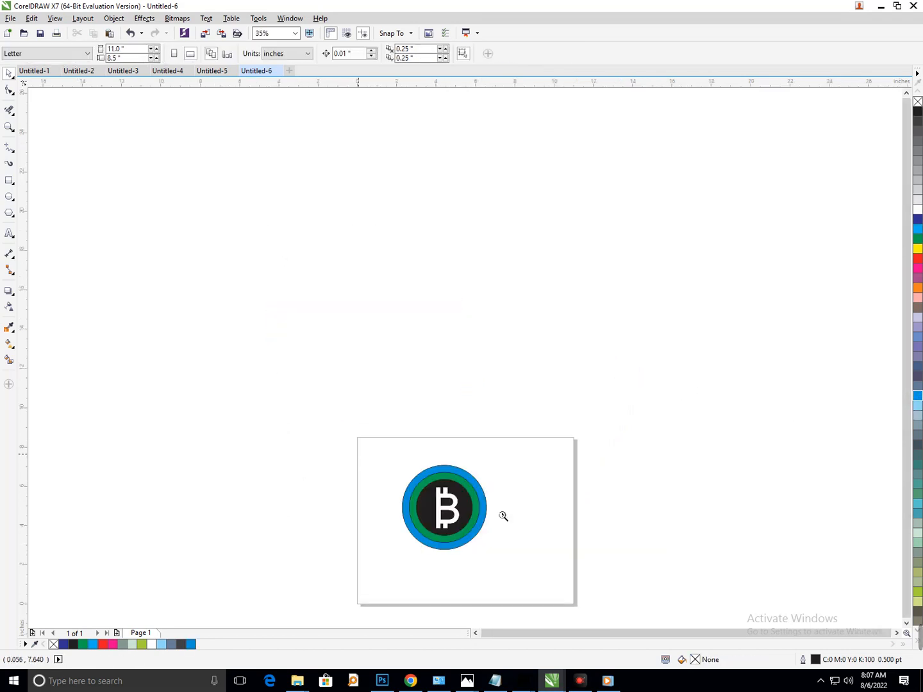
pyautogui.scroll(4, 564, 545)
pyautogui.scroll(-4, 330, 374)
pyautogui.moveTo(347, 434); pyautogui.dragTo(592, 619)
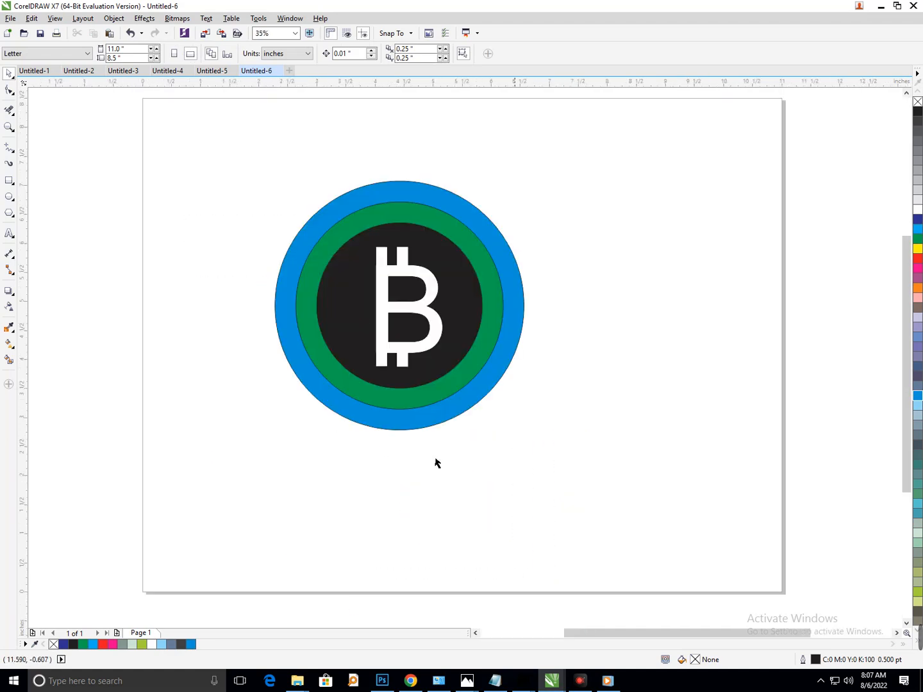
pyautogui.moveTo(213, 171); pyautogui.dragTo(612, 473)
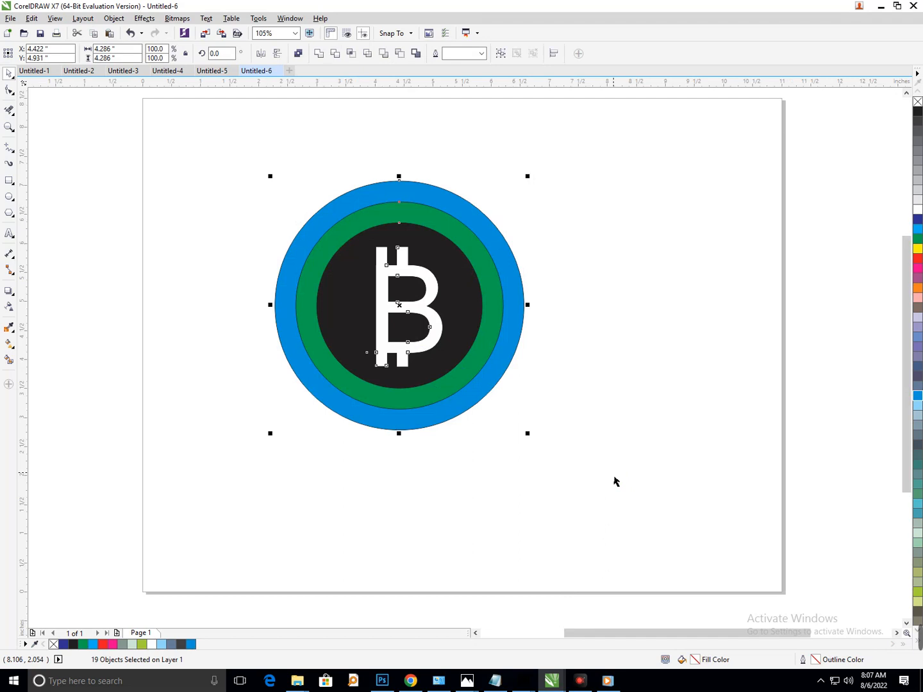
pyautogui.press('c')
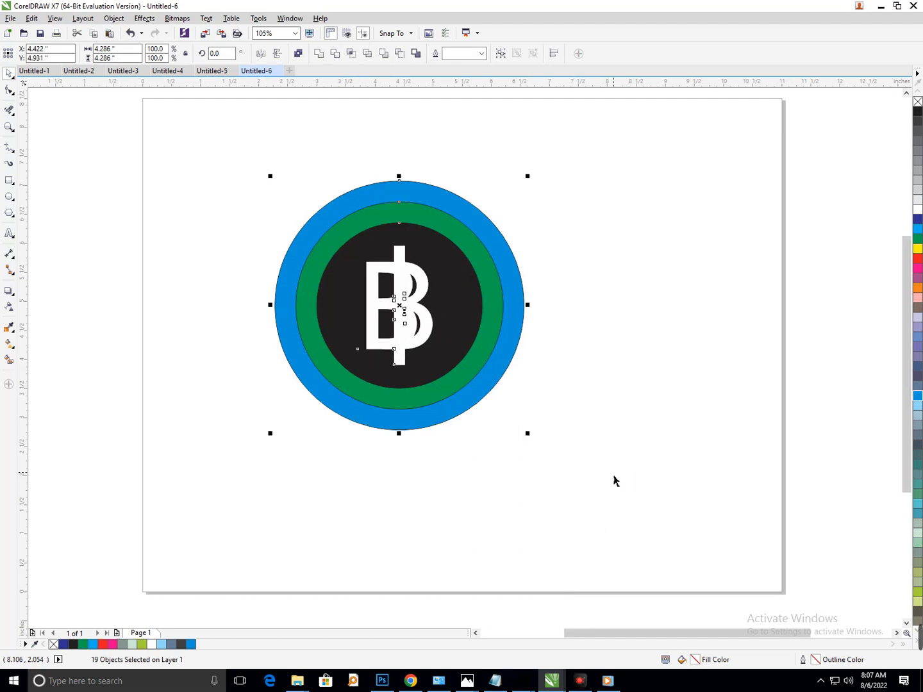
pyautogui.hotkey('ctrl', 'z')
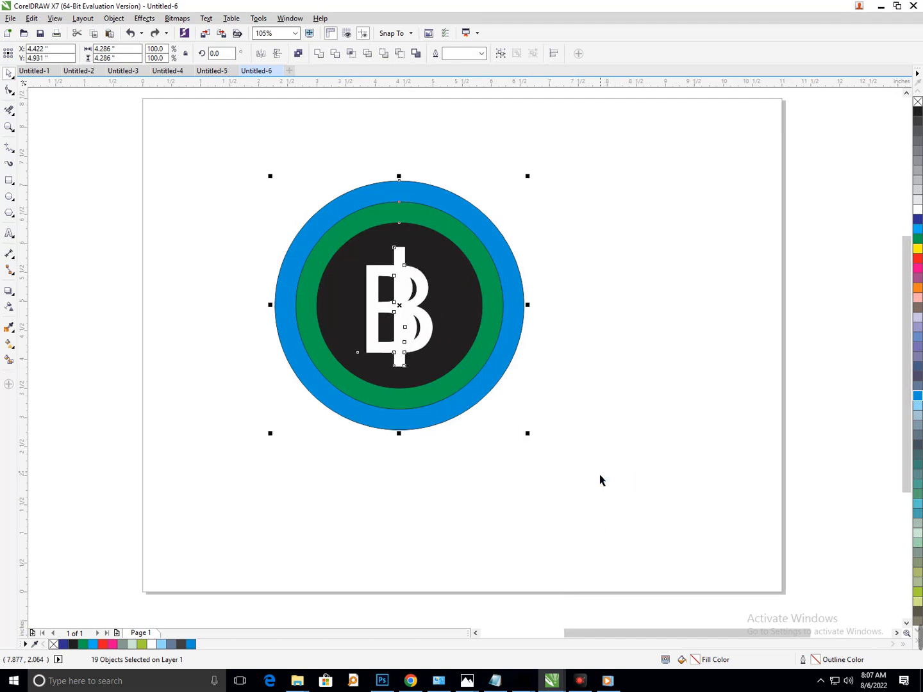
pyautogui.hotkey('ctrl', 'z')
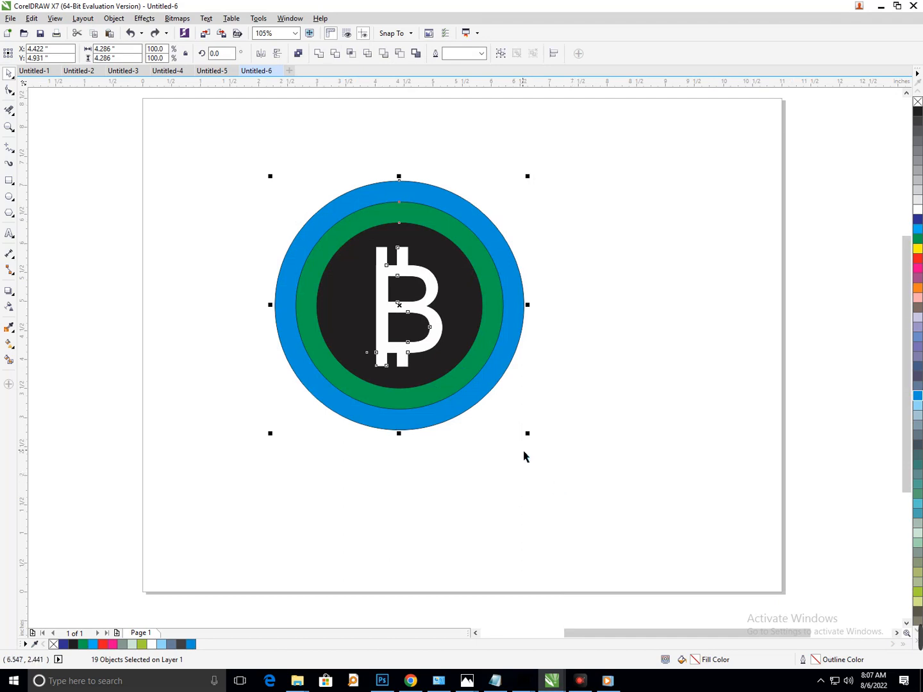
pyautogui.hotkey('ctrl', 'g')
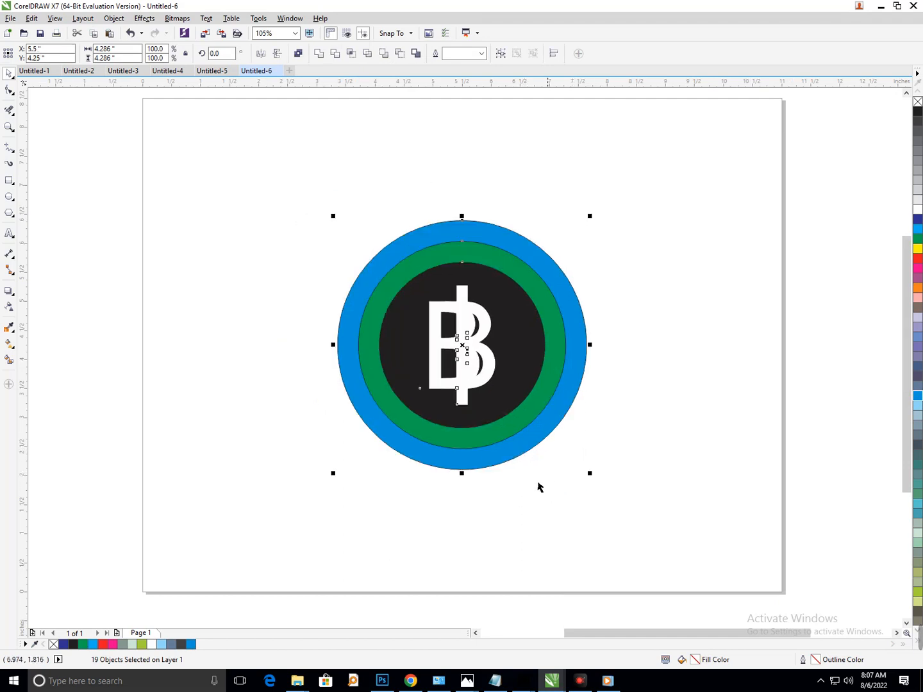
# - Group all the logo objects and centre the group on the page
pyautogui.scroll(-3, 508, 423)
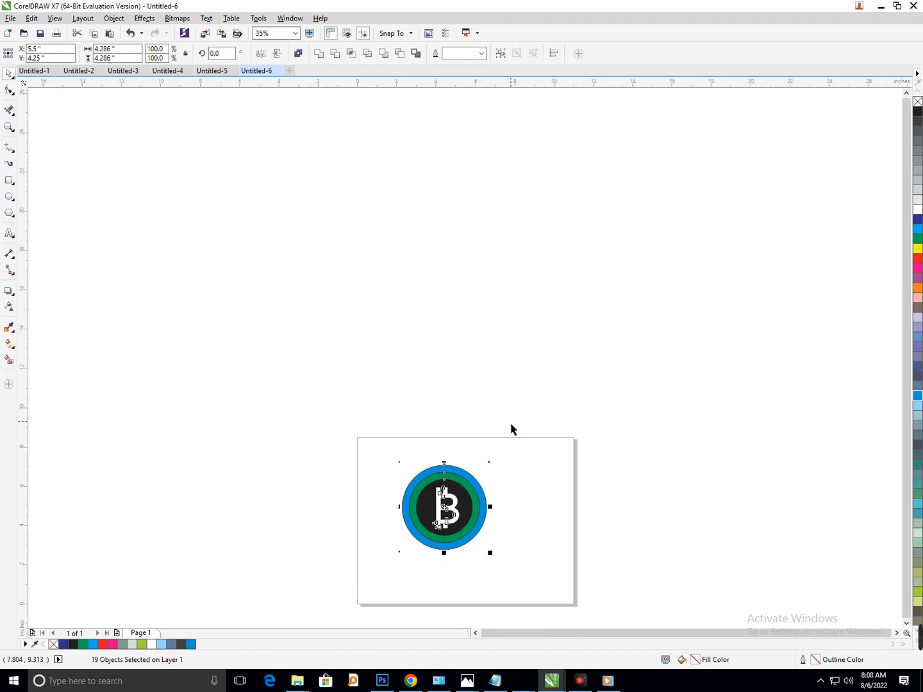
pyautogui.moveTo(376, 441); pyautogui.dragTo(633, 639)
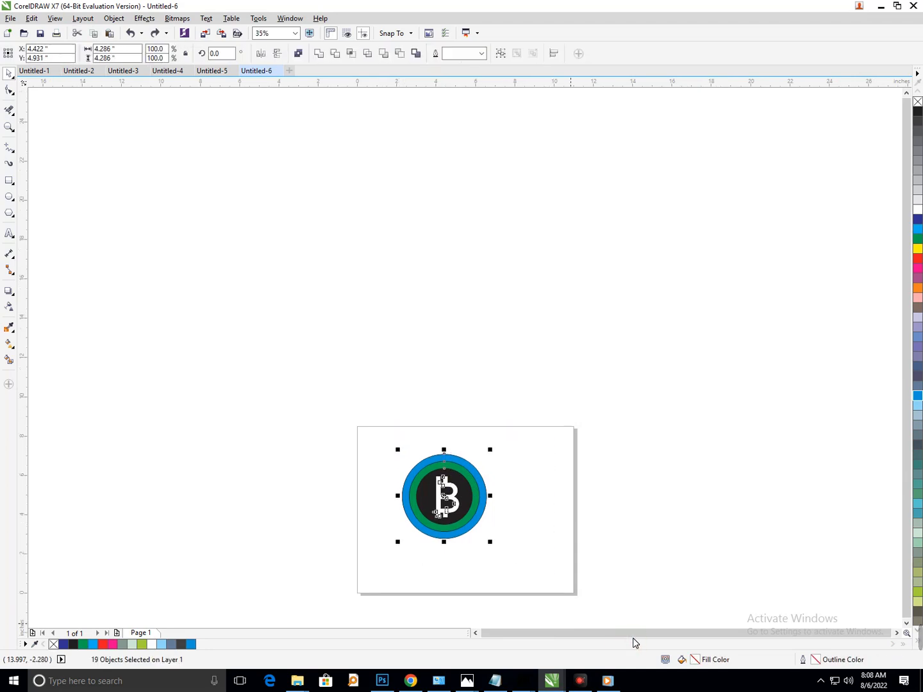
pyautogui.hotkey('ctrl', 'g')
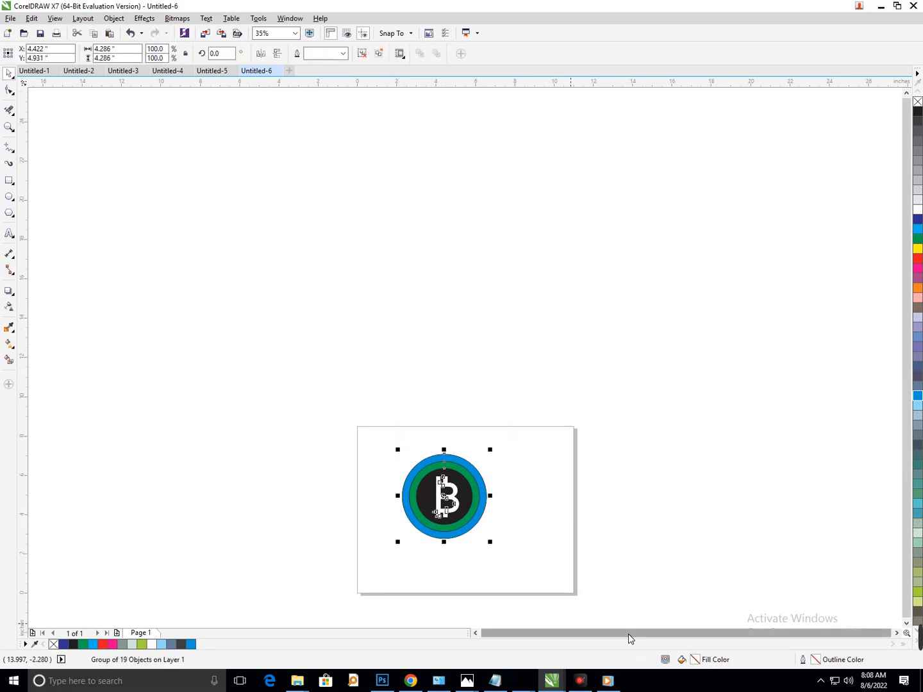
pyautogui.press('p')
pyautogui.click(670, 533)
pyautogui.press('F2')
pyautogui.moveTo(284, 384); pyautogui.dragTo(601, 618)
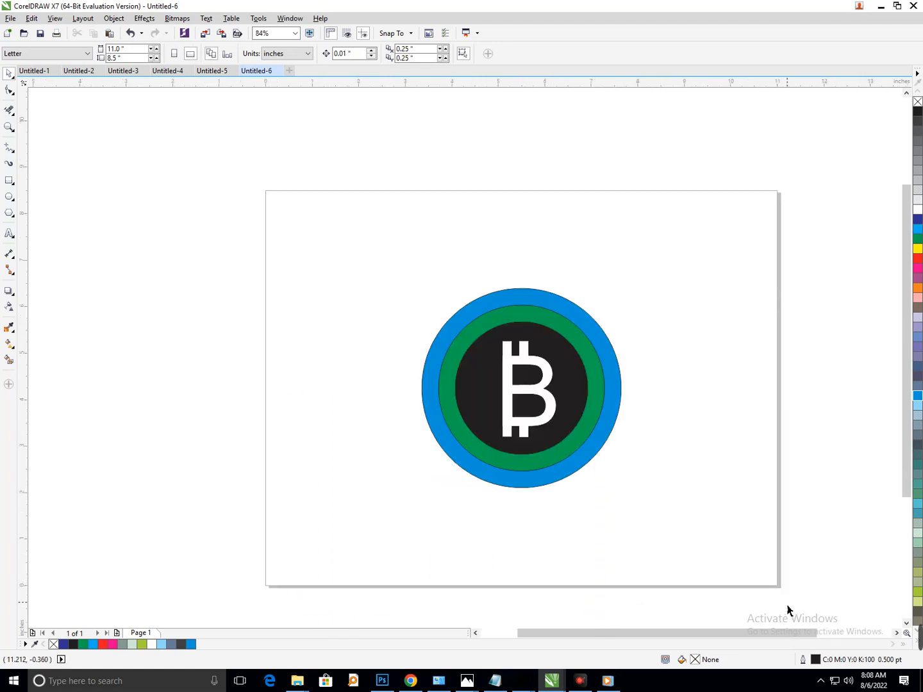
# - Try filling the grouped logo with white and undo the fill
pyautogui.click(572, 461)
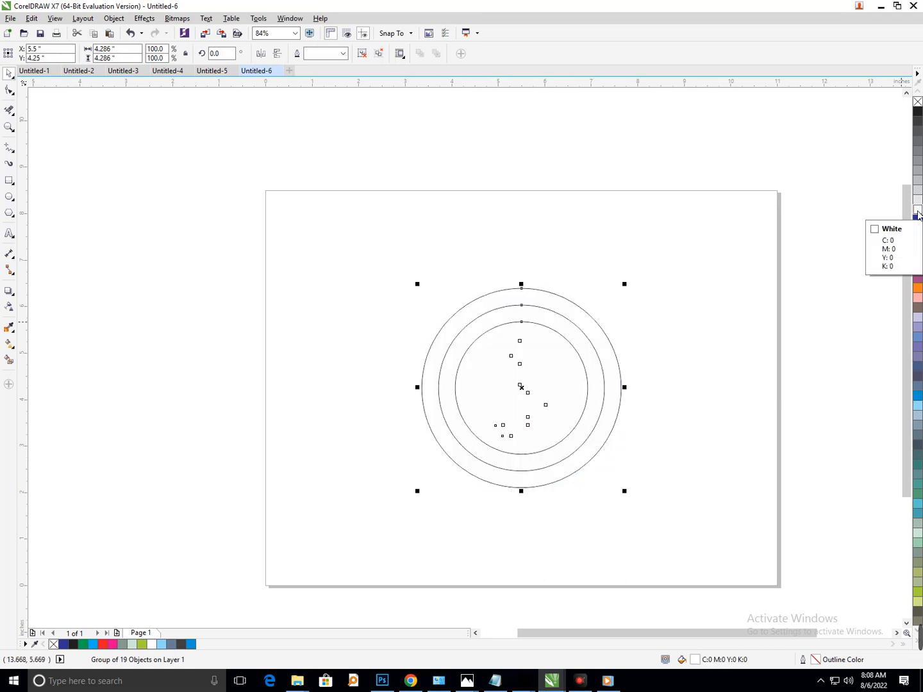
pyautogui.rightClick(571, 406)
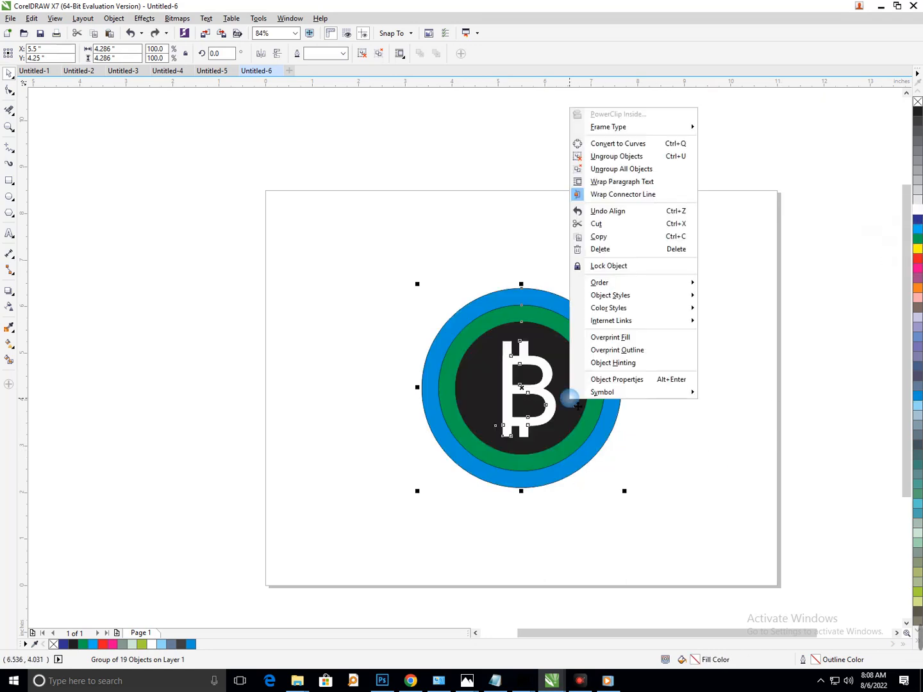
pyautogui.click(732, 403)
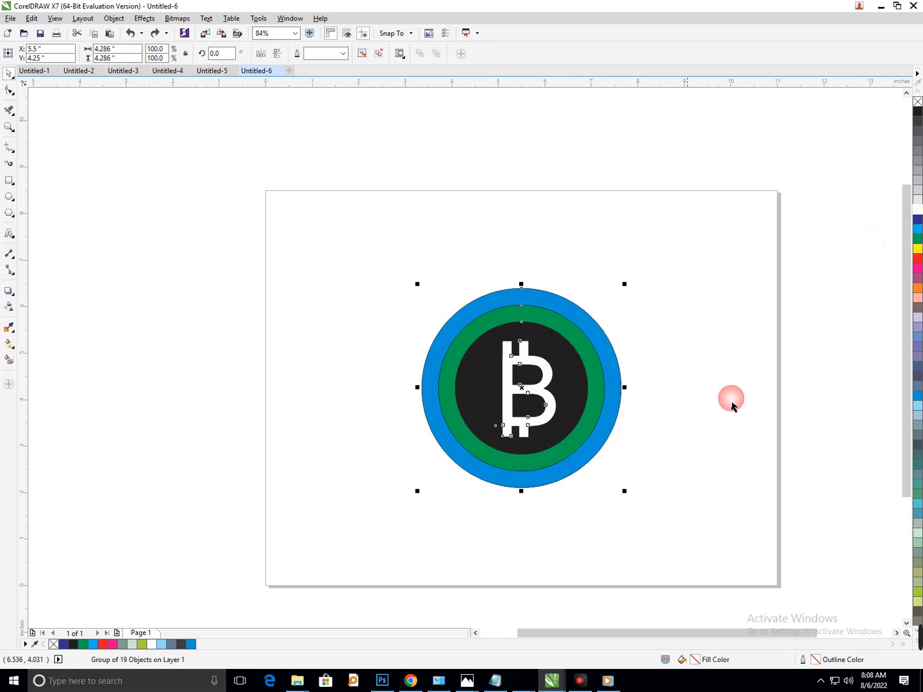
# - Fill only the green middle circle inside the grouped logo with white
pyautogui.click(585, 428)
pyautogui.click(917, 211)
pyautogui.click(750, 405)
pyautogui.scroll(-3, 605, 488)
pyautogui.moveTo(349, 447); pyautogui.dragTo(625, 596)
pyautogui.rightClick(361, 318)
pyautogui.moveTo(380, 438); pyautogui.dragTo(576, 595)
pyautogui.rightClick(400, 359)
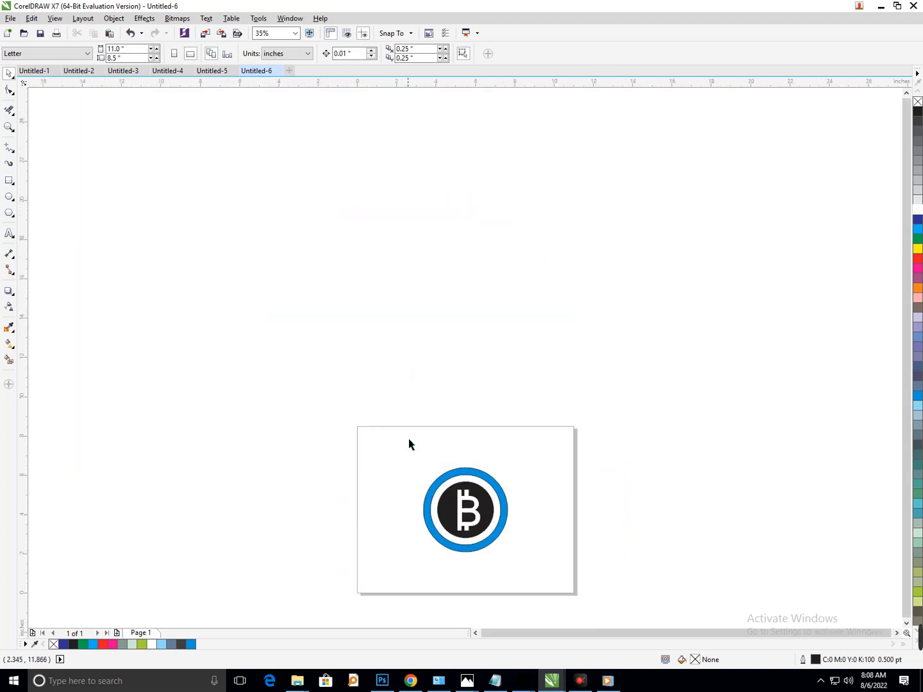
pyautogui.moveTo(355, 425); pyautogui.dragTo(589, 612)
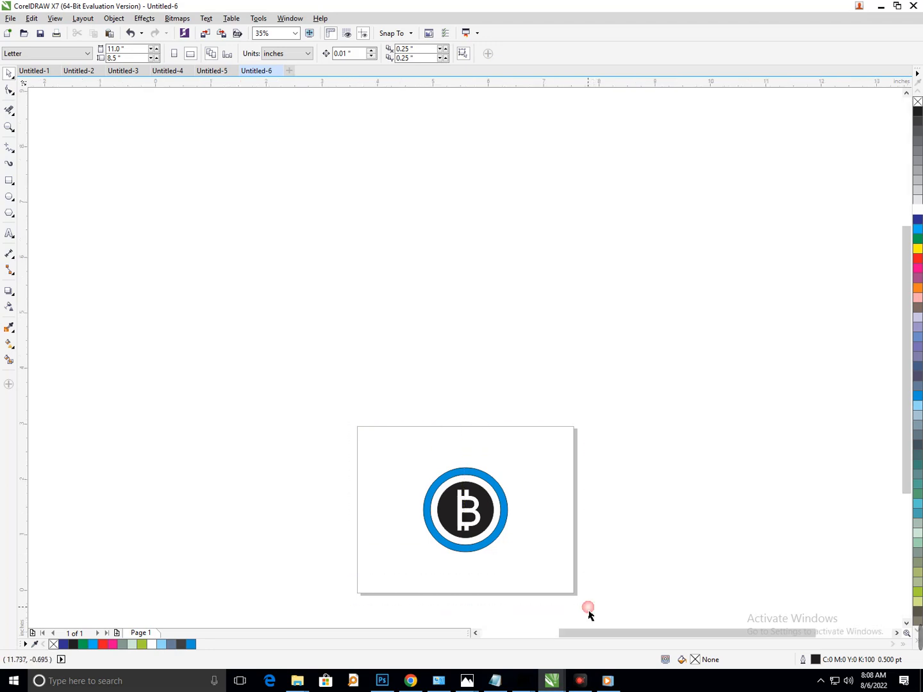